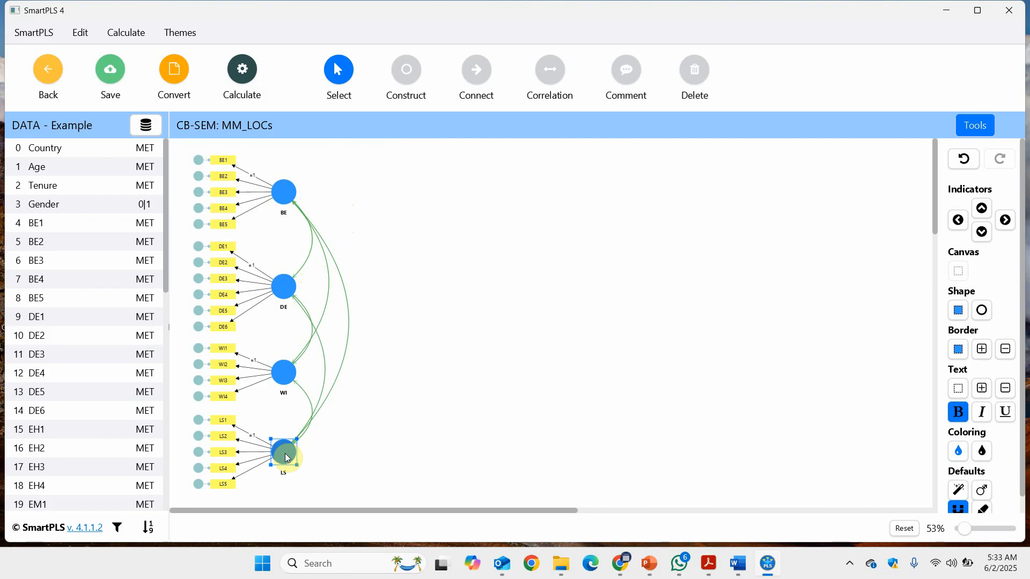
{"action": "left_click", "coordinate": [437, 389]}
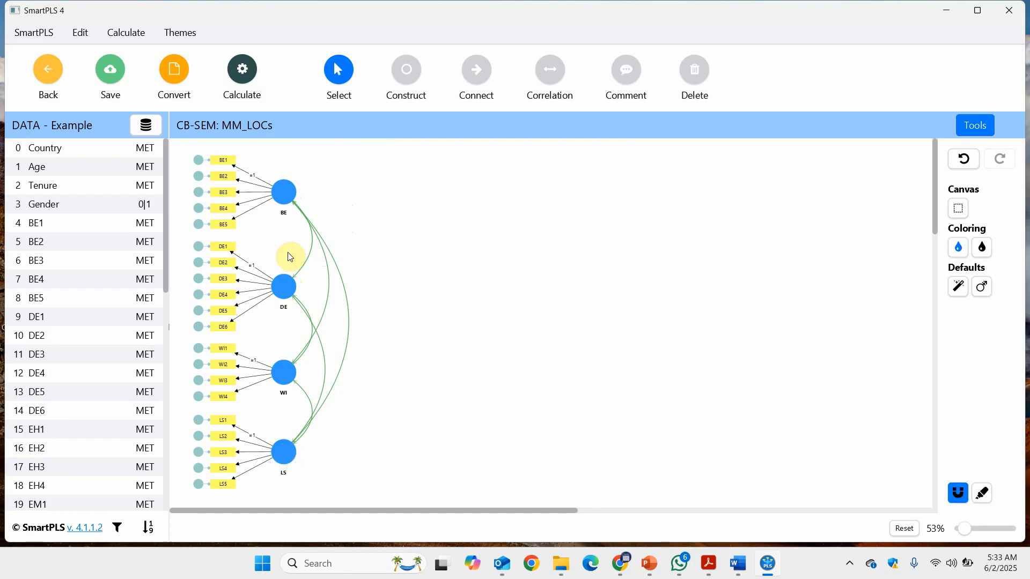
{"action": "left_click_drag", "start_coordinate": [185, 145], "coordinate": [364, 500]}
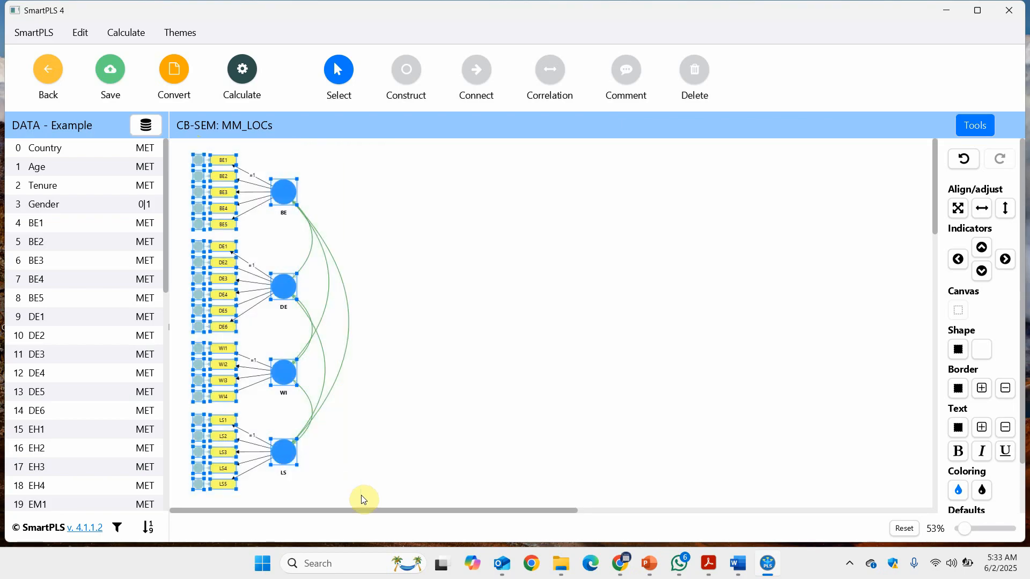
{"action": "left_click", "coordinate": [445, 360]}
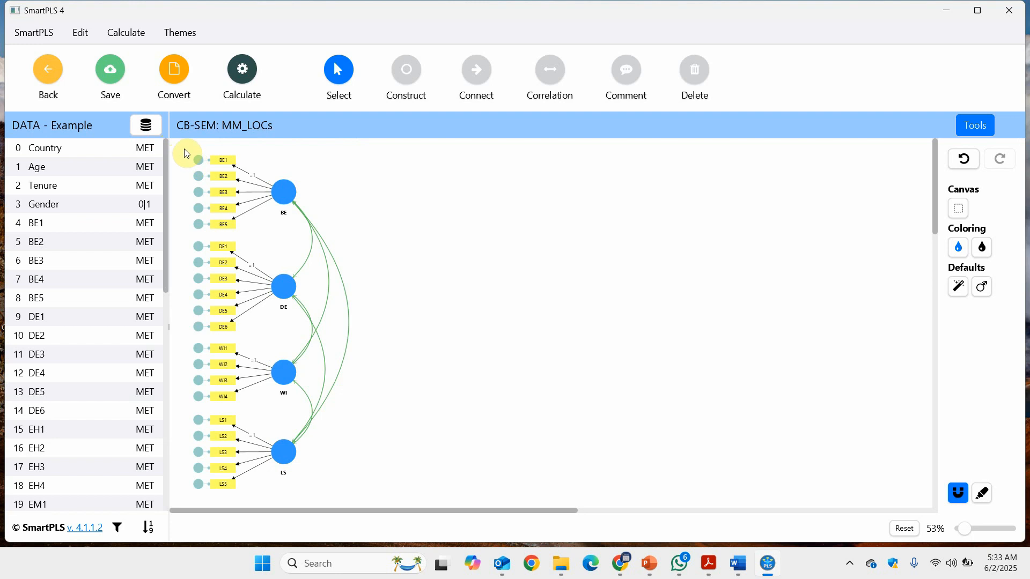
{"action": "left_click_drag", "start_coordinate": [187, 154], "coordinate": [420, 493]}
{"action": "left_click", "coordinate": [540, 360]}
Step: Save the MM_LOCs model and run the Basic CB-SEM algorithm on it with the default settings
{"action": "left_click", "coordinate": [115, 71]}
{"action": "left_click", "coordinate": [241, 70]}
{"action": "left_click", "coordinate": [303, 110]}
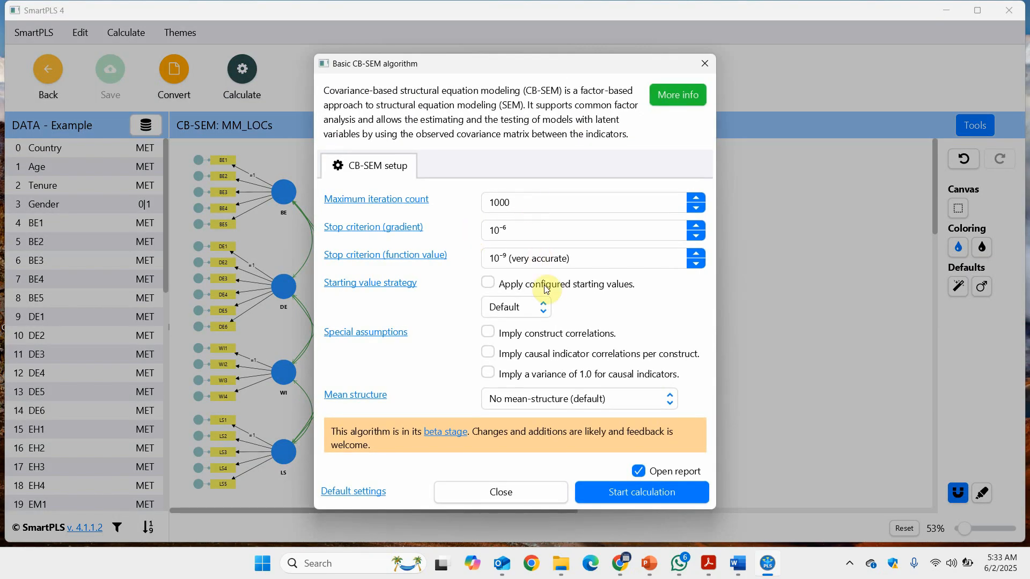
{"action": "left_click", "coordinate": [629, 497]}
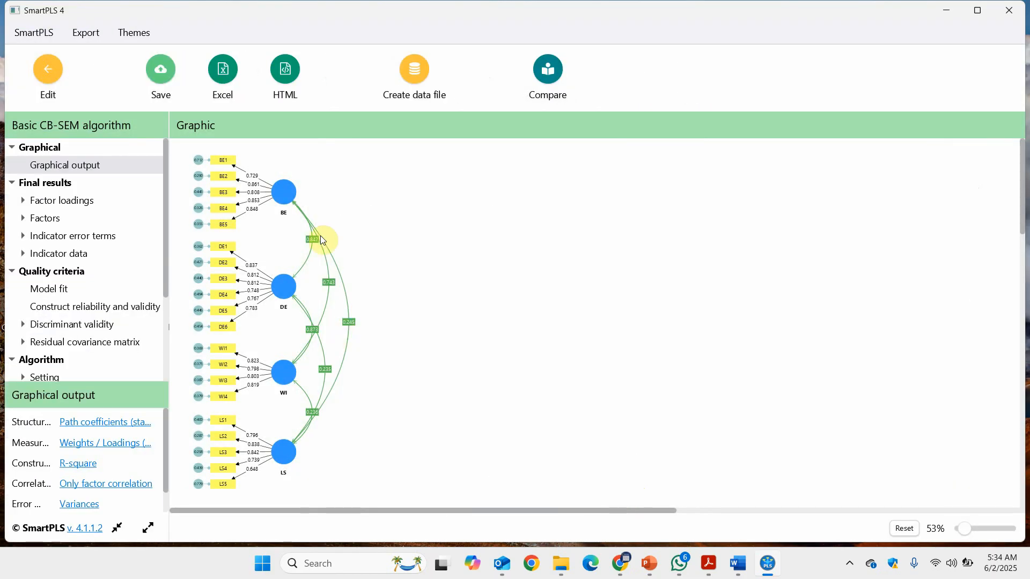
Step: Review the factor loadings, the construct reliability and validity, and the HTMT discriminant validity in the MM_LOCs report
{"action": "left_click", "coordinate": [64, 205]}
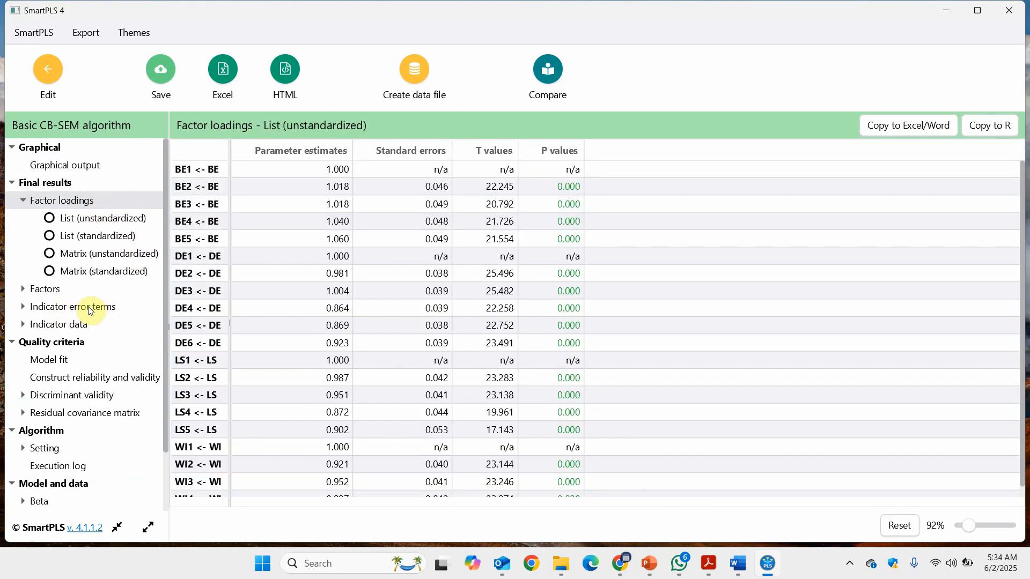
{"action": "left_click", "coordinate": [72, 381]}
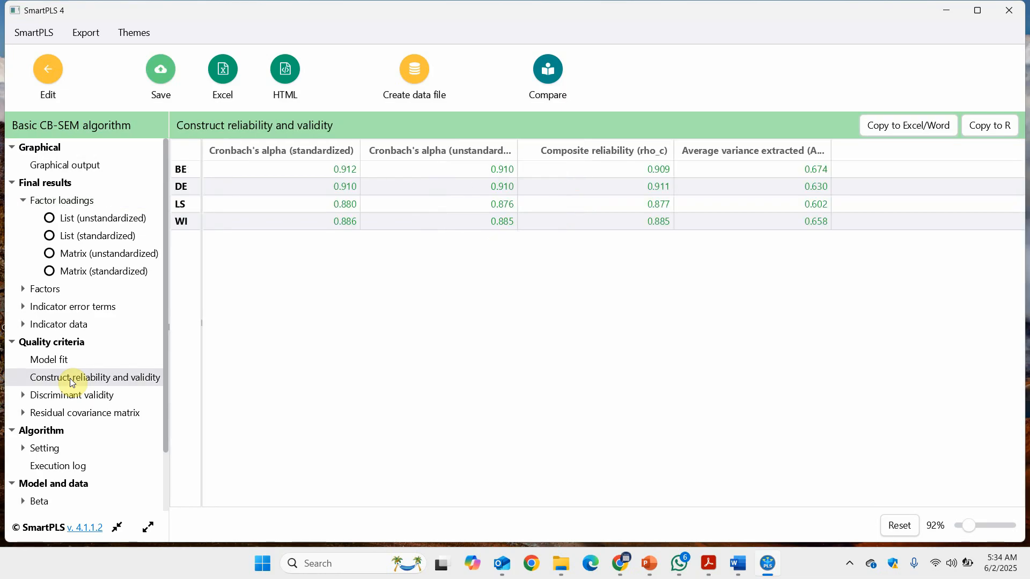
{"action": "left_click", "coordinate": [87, 397]}
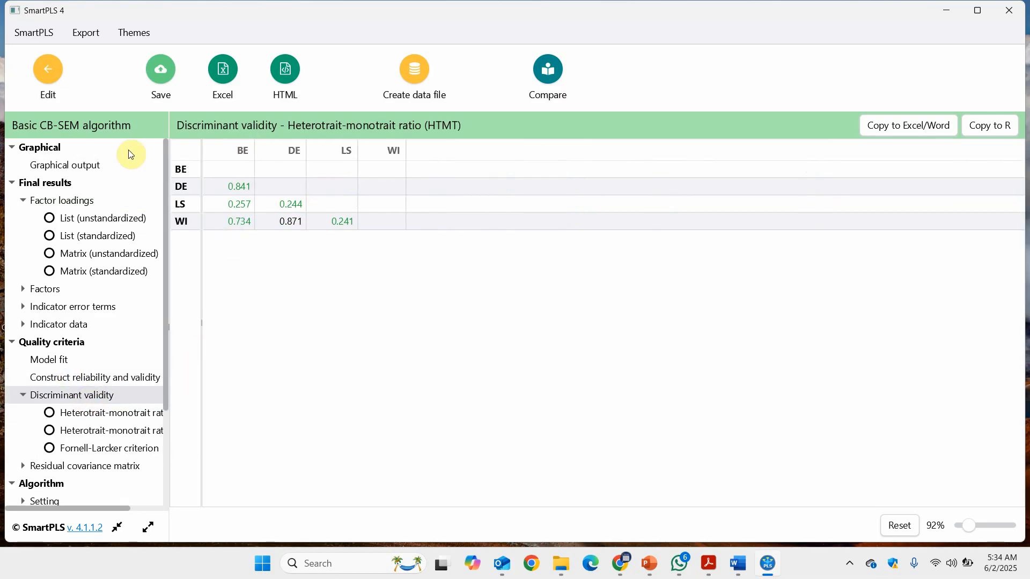
Step: Leave the MM_LOCs report and model, and open the MM_HOCs model from the First CBSEM project
{"action": "left_click", "coordinate": [47, 70]}
{"action": "mouse_move", "coordinate": [273, 196]}
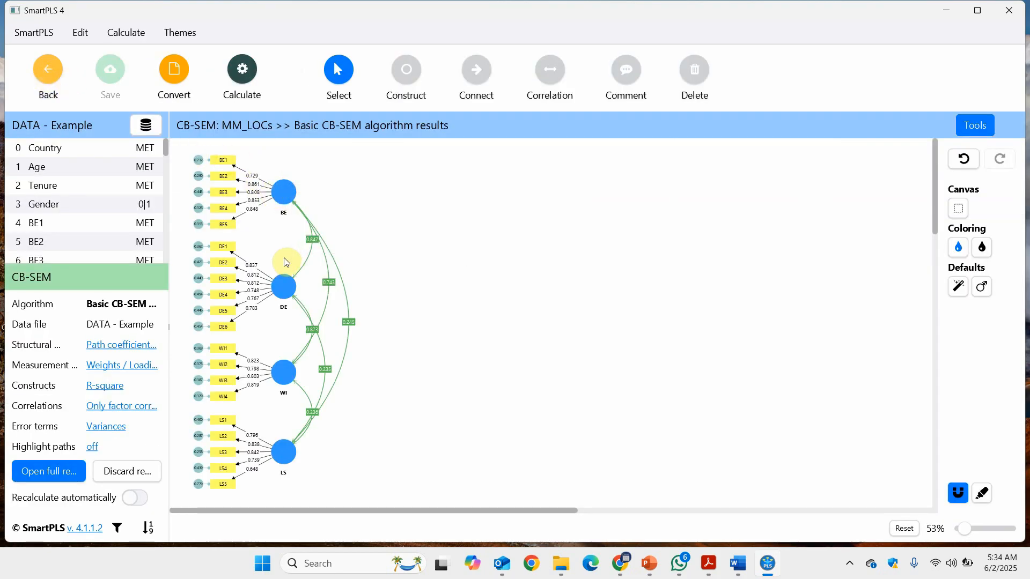
{"action": "left_click_drag", "start_coordinate": [177, 143], "coordinate": [426, 402]}
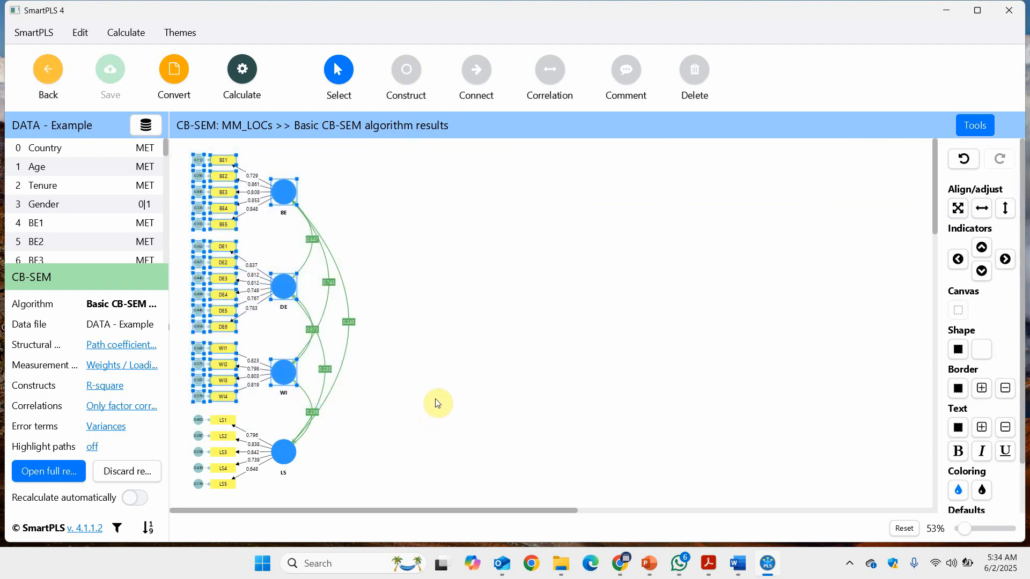
{"action": "left_click", "coordinate": [532, 357]}
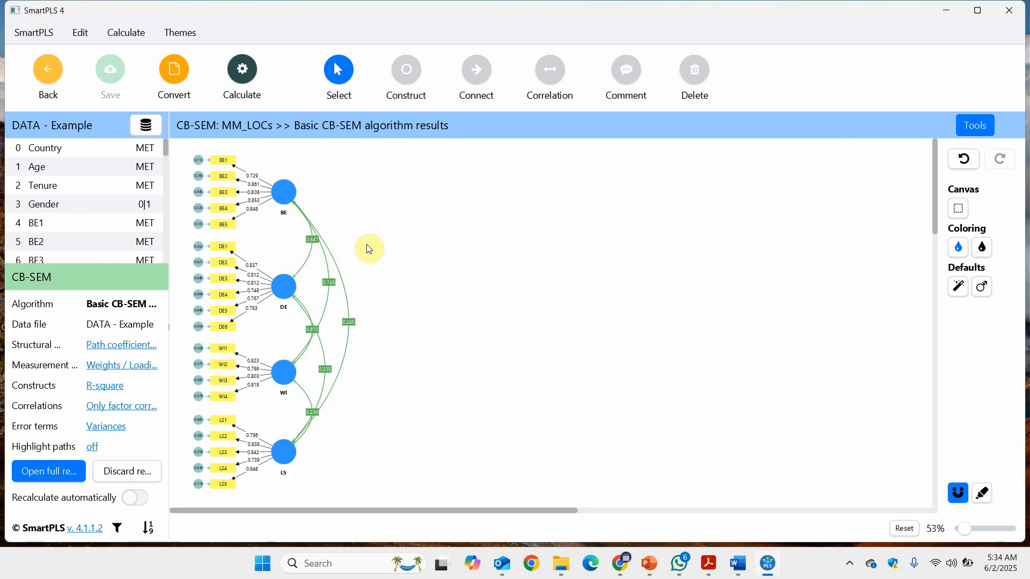
{"action": "left_click", "coordinate": [52, 74]}
{"action": "left_click", "coordinate": [87, 289]}
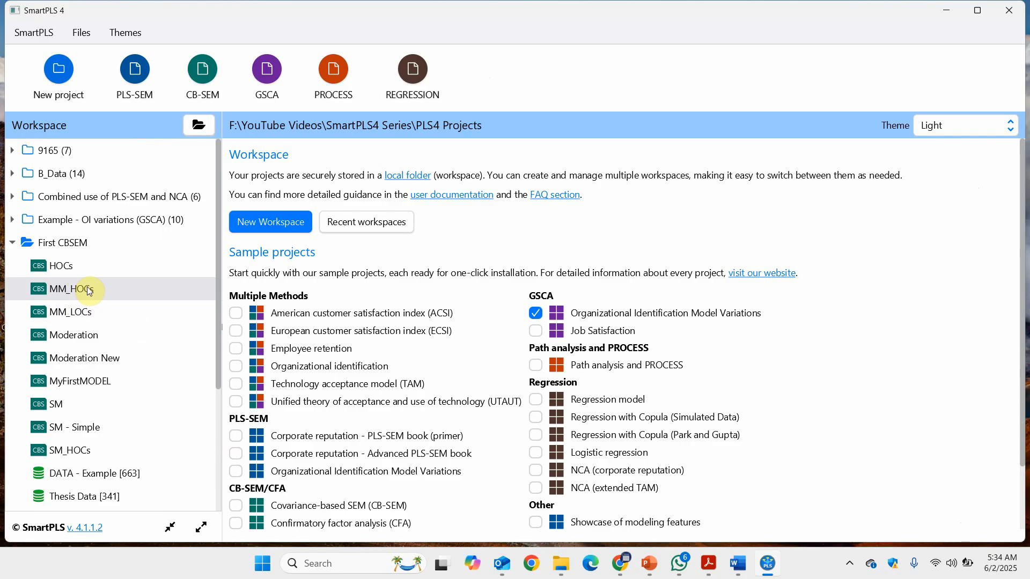
{"action": "double_click", "coordinate": [87, 289]}
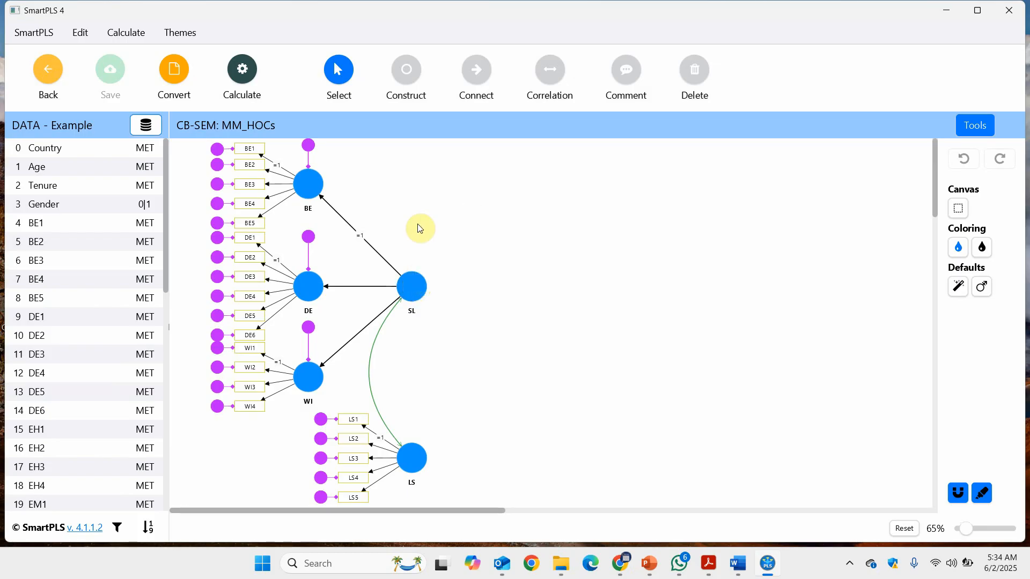
Step: Delete the existing higher-order construct SL together with its paths and its correlation with LS
{"action": "left_click", "coordinate": [415, 292]}
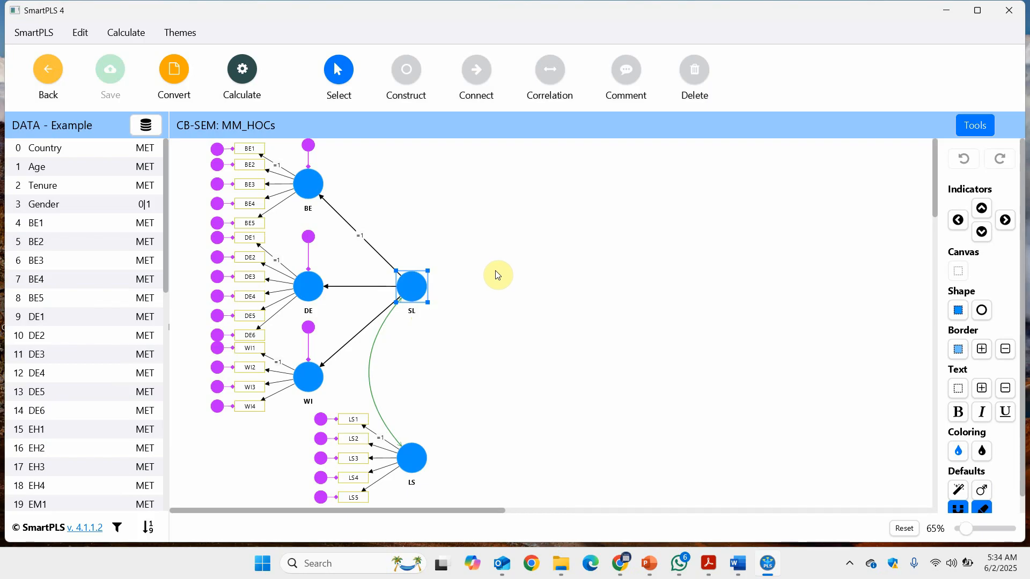
{"action": "key", "text": "Delete"}
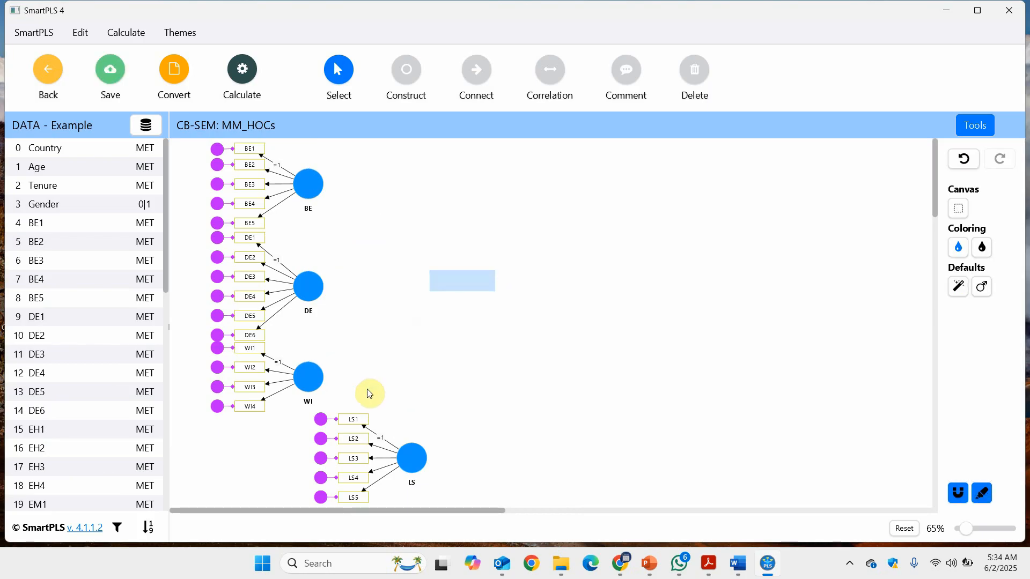
{"action": "left_click", "coordinate": [410, 461]}
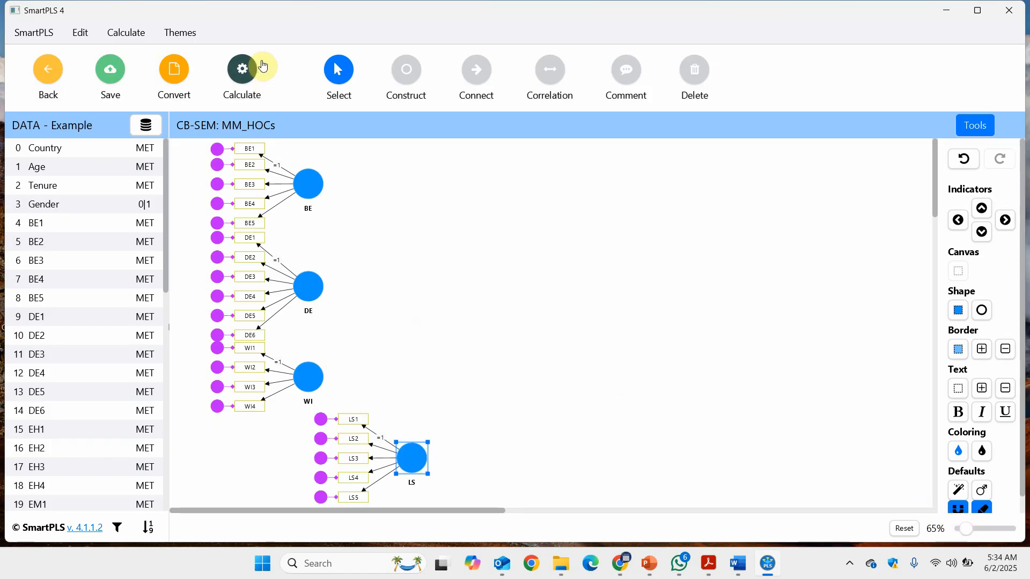
Step: Add a new construct named SL to the right of the DE construct
{"action": "left_click", "coordinate": [406, 75]}
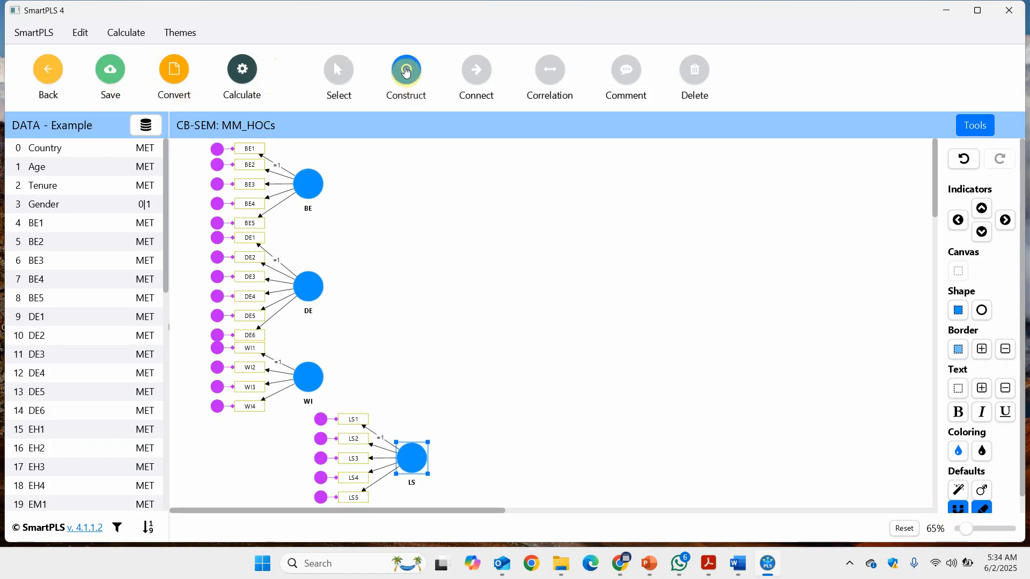
{"action": "left_click", "coordinate": [432, 292]}
{"action": "type", "text": "Alpha"}
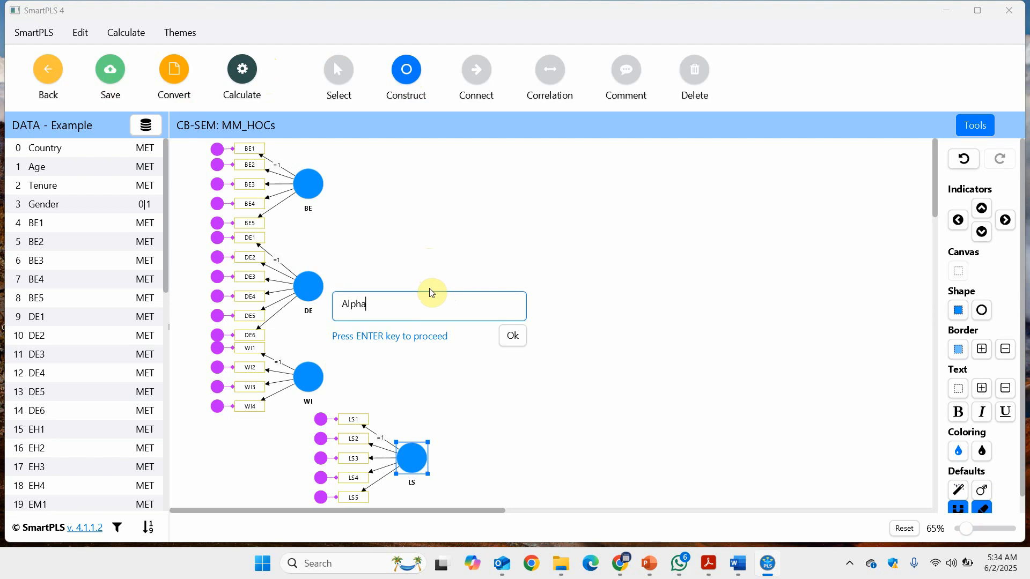
{"action": "key", "text": "ctrl+a"}
{"action": "type", "text": "SL"}
{"action": "key", "text": "Return"}
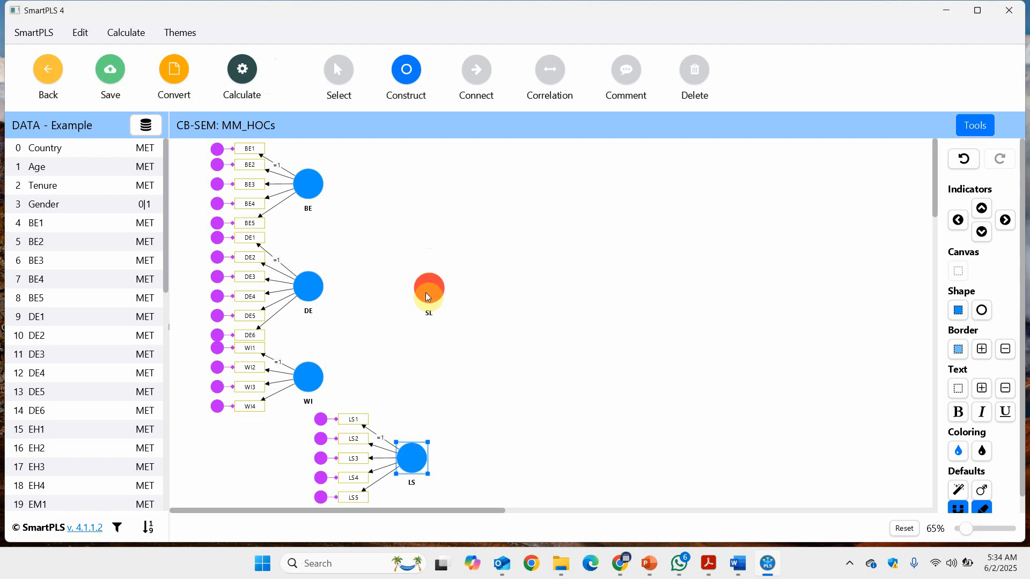
Step: Connect SL to the lower-order constructs BE, DE and WI, with each path starting from SL
{"action": "left_click", "coordinate": [476, 71]}
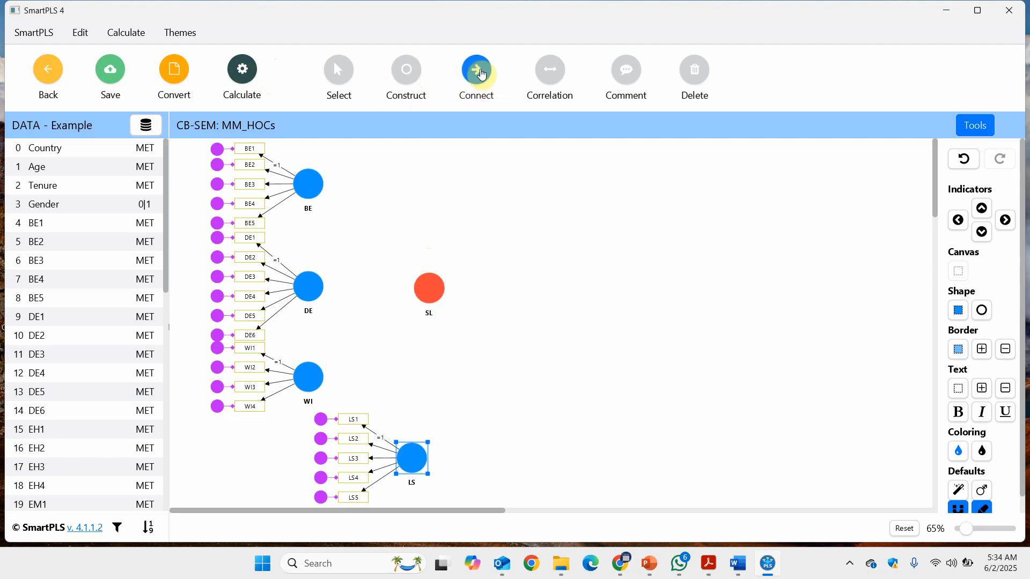
{"action": "left_click_drag", "start_coordinate": [428, 293], "coordinate": [312, 186]}
{"action": "left_click_drag", "start_coordinate": [425, 285], "coordinate": [314, 286]}
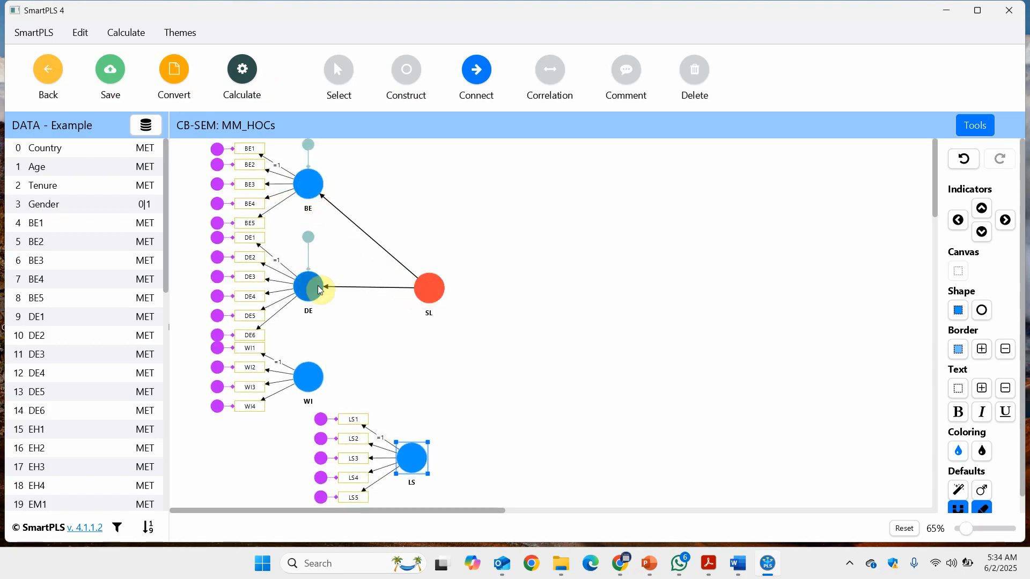
{"action": "left_click_drag", "start_coordinate": [434, 290], "coordinate": [309, 379]}
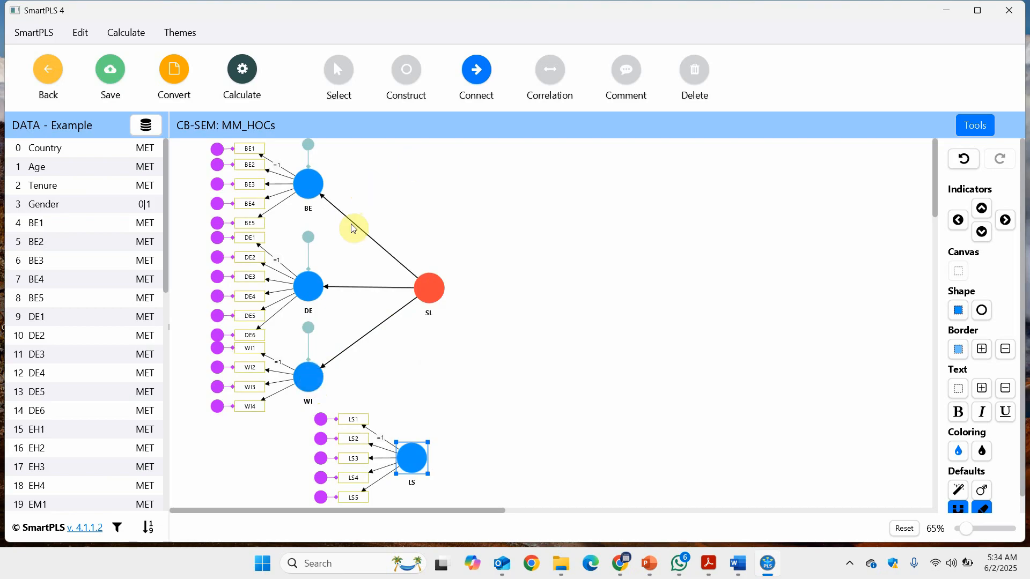
Step: Set the constraint of the path from SL to BE to 1
{"action": "double_click", "coordinate": [362, 235]}
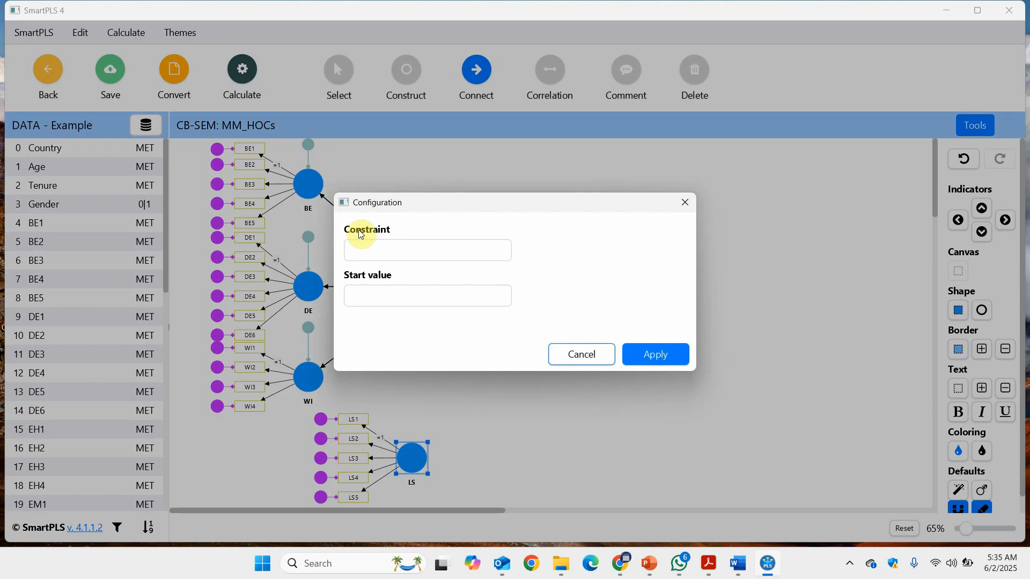
{"action": "left_click", "coordinate": [421, 258]}
{"action": "type", "text": "1"}
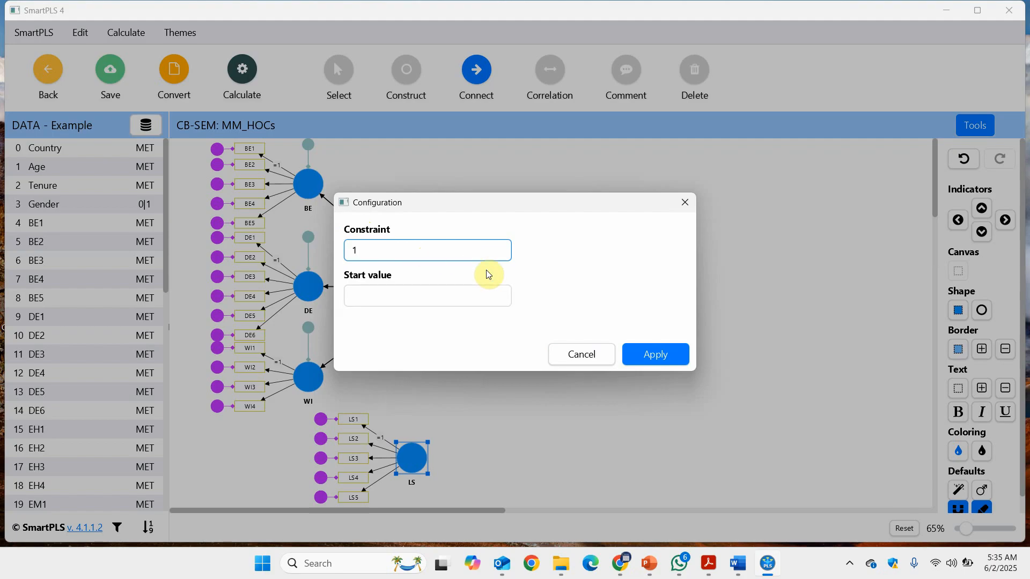
{"action": "left_click", "coordinate": [647, 355]}
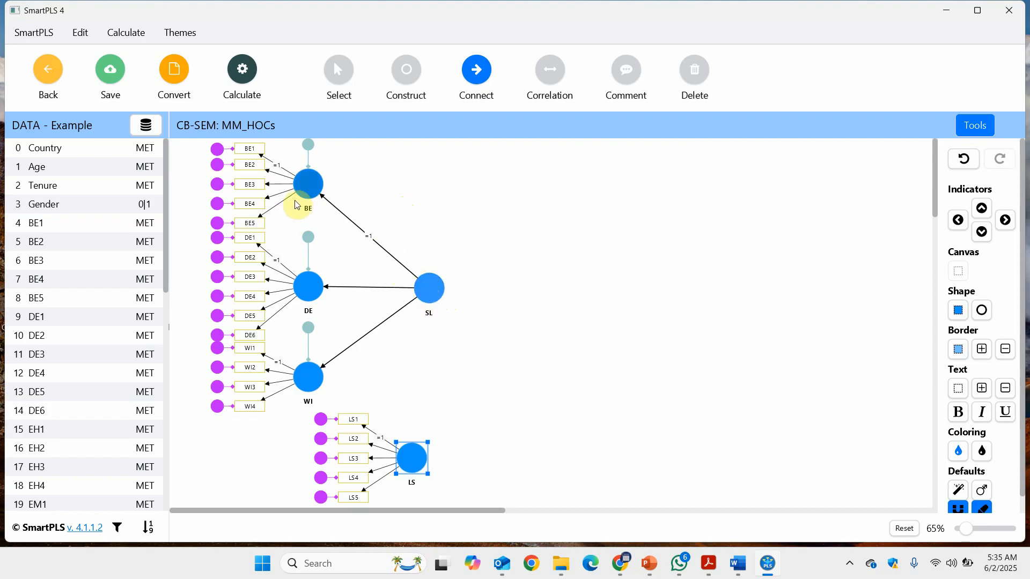
Step: Add a correlation between SL and LS and save the MM_HOCs model
{"action": "left_click", "coordinate": [416, 88]}
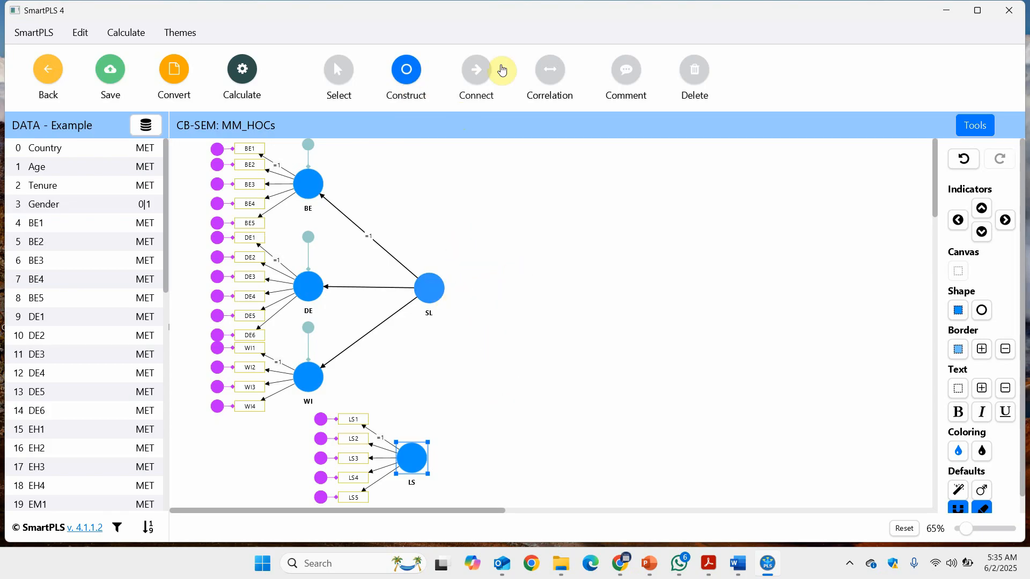
{"action": "left_click", "coordinate": [543, 68]}
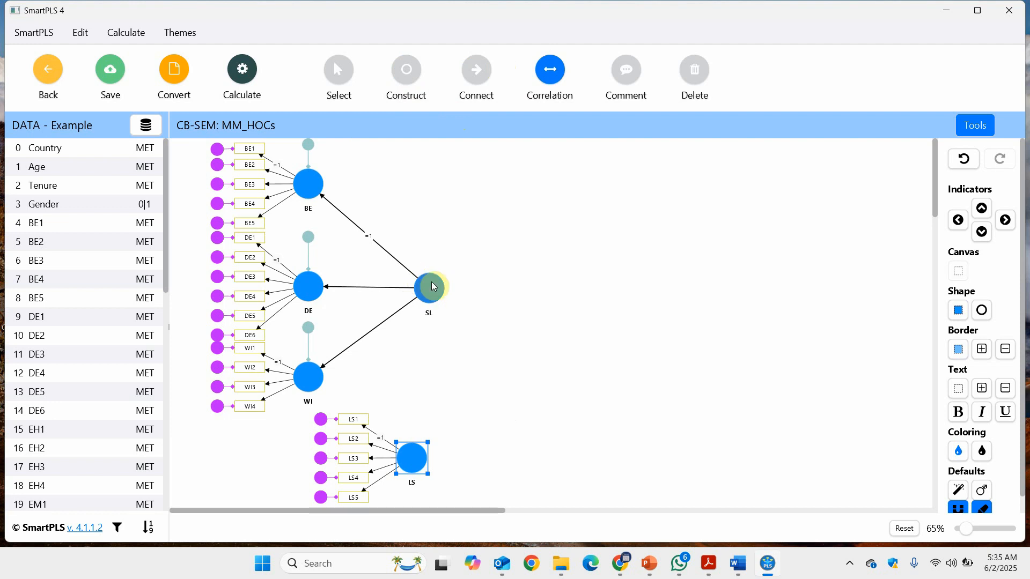
{"action": "left_click_drag", "start_coordinate": [433, 286], "coordinate": [418, 462]}
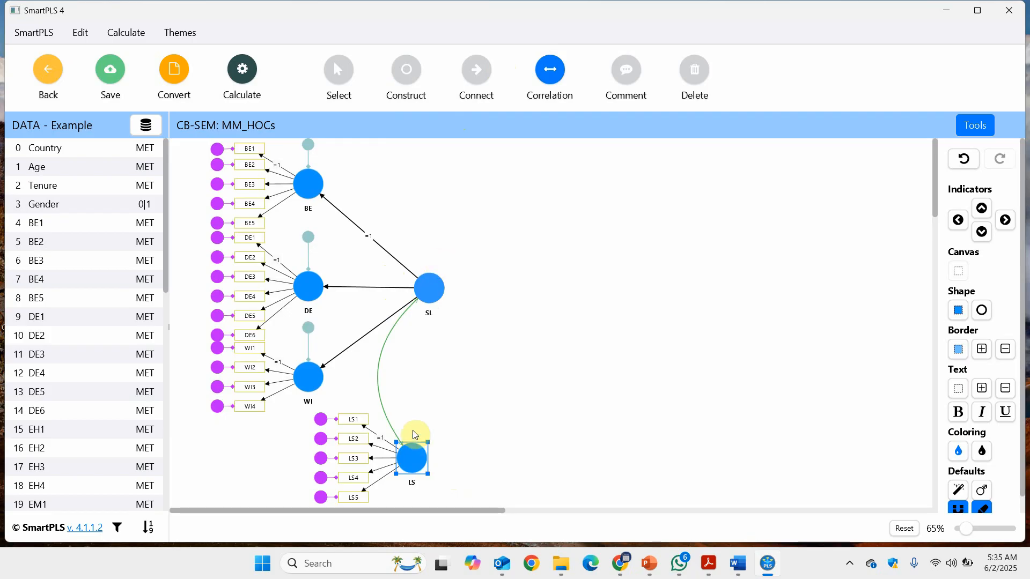
{"action": "left_click", "coordinate": [109, 69]}
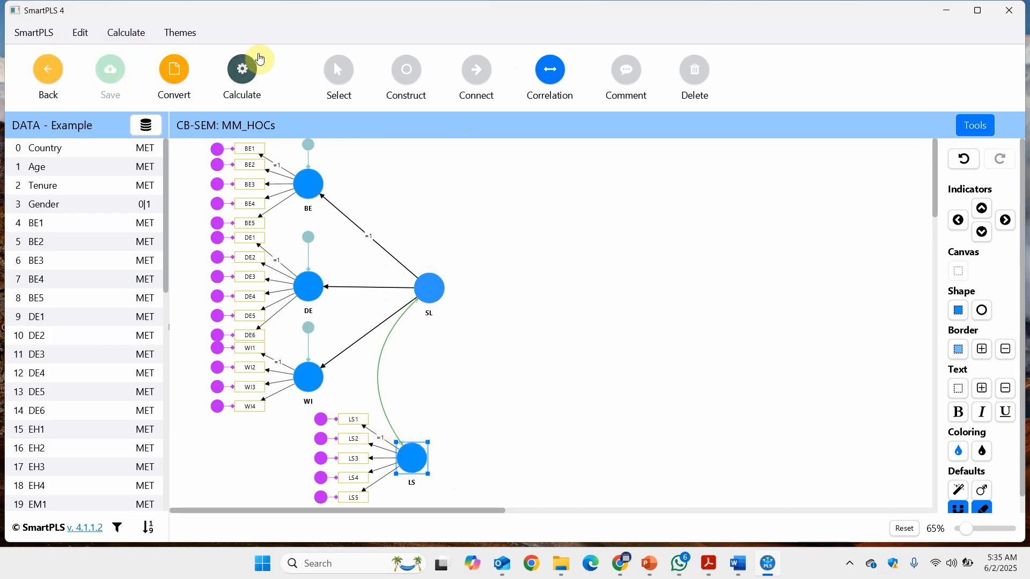
Step: Run the Basic CB-SEM algorithm on the MM_HOCs model with the default settings
{"action": "left_click", "coordinate": [248, 65]}
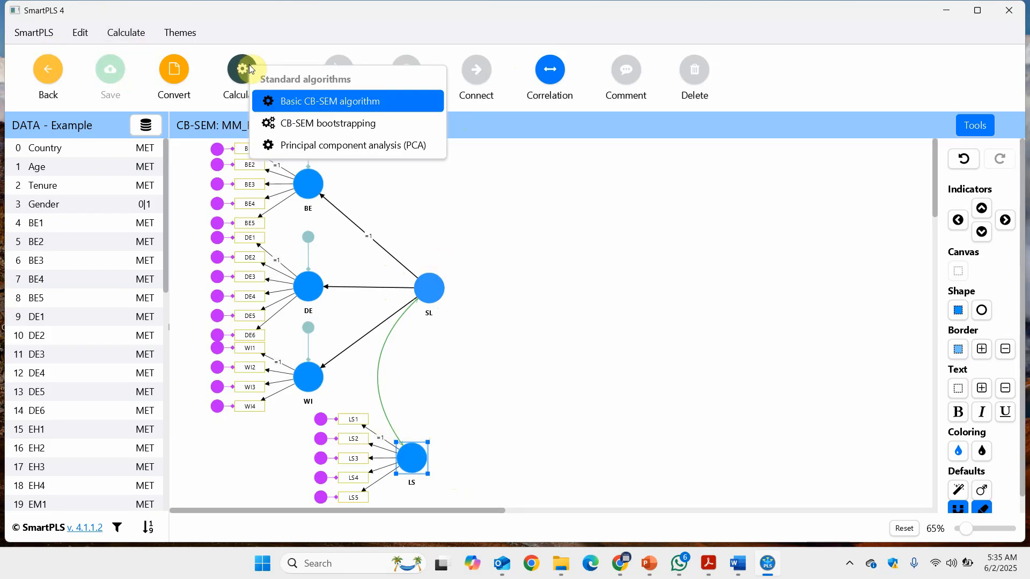
{"action": "left_click", "coordinate": [354, 106]}
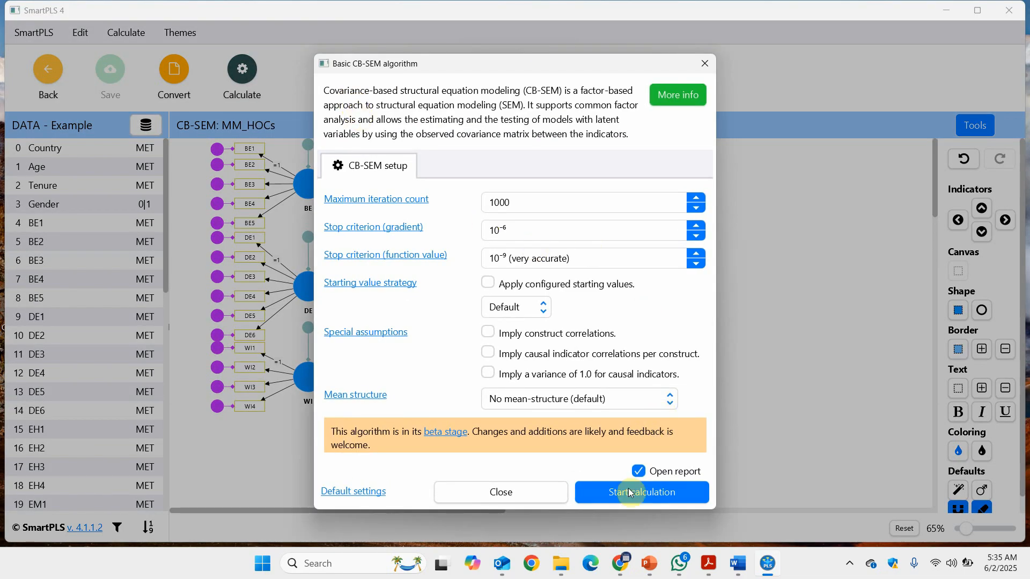
{"action": "left_click", "coordinate": [631, 492]}
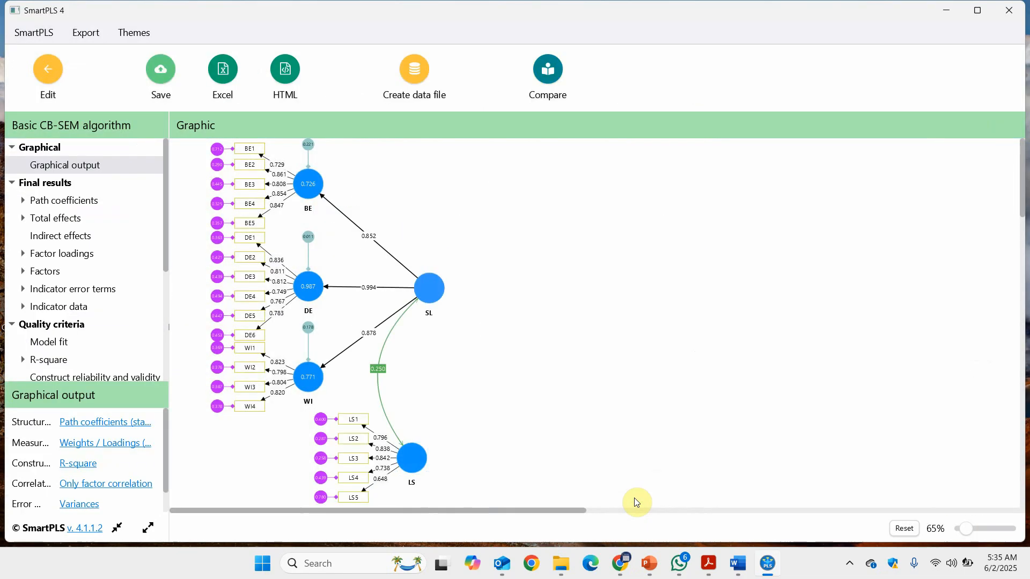
Step: Review the unstandardized factor loadings and the construct reliability and validity table for the MM_HOCs model
{"action": "left_click", "coordinate": [50, 256]}
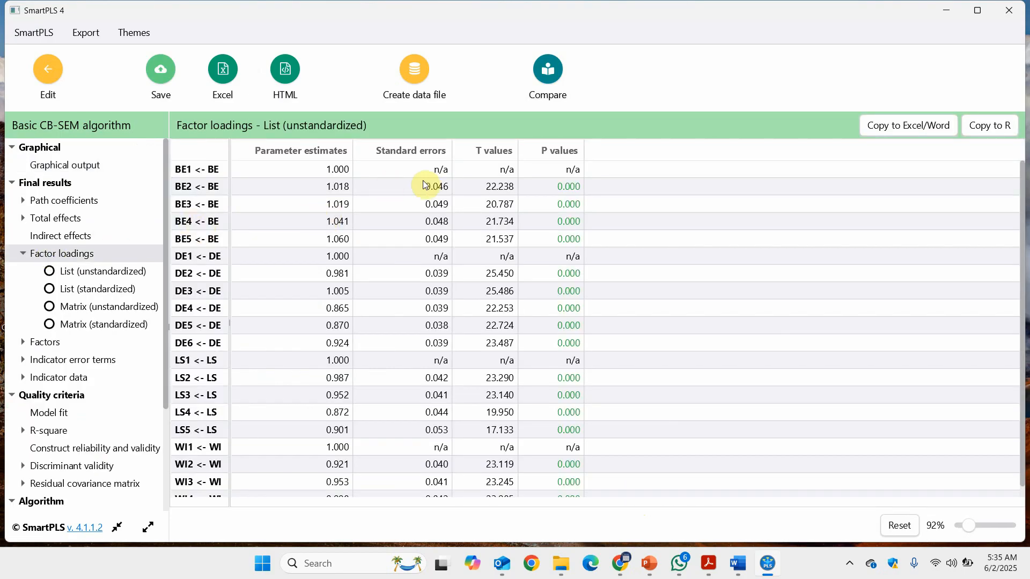
{"action": "scroll", "coordinate": [275, 281], "scroll_direction": "down", "scroll_amount": 1}
{"action": "scroll", "coordinate": [275, 281], "scroll_direction": "up", "scroll_amount": 1}
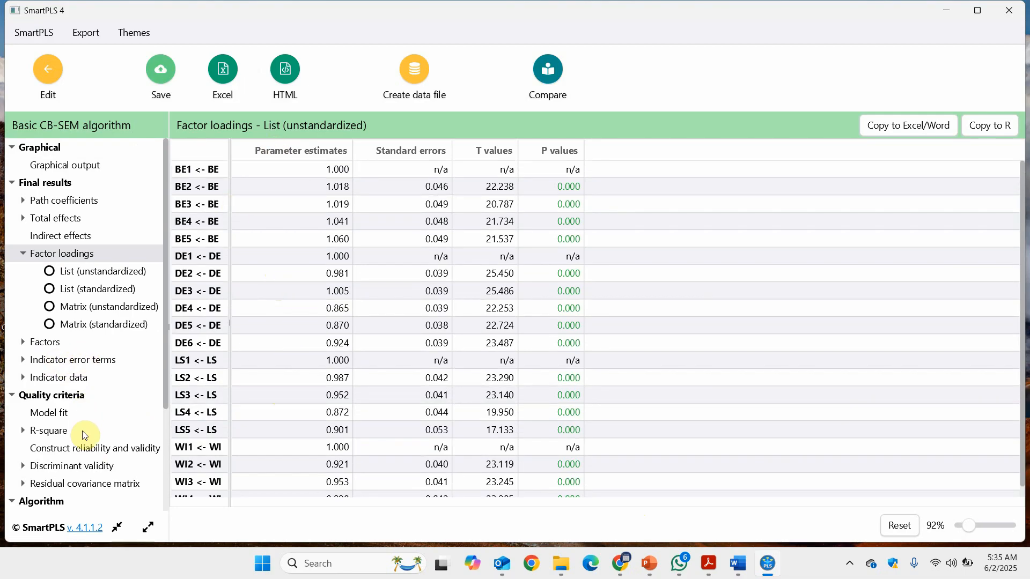
{"action": "left_click", "coordinate": [86, 452]}
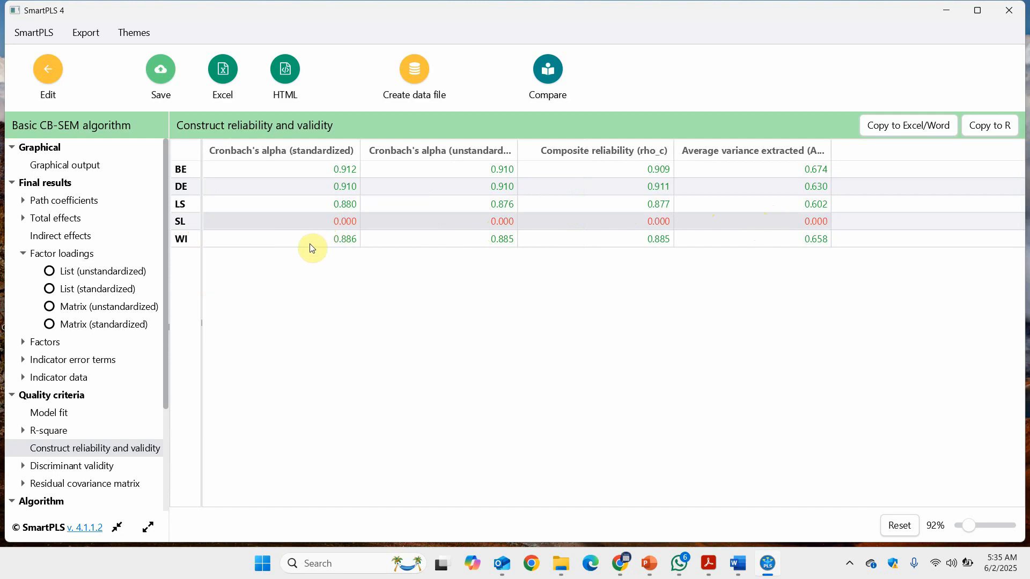
Step: Review the HTMT discriminant validity ratios for the MM_HOCs model and return to the workspace
{"action": "left_click", "coordinate": [88, 473]}
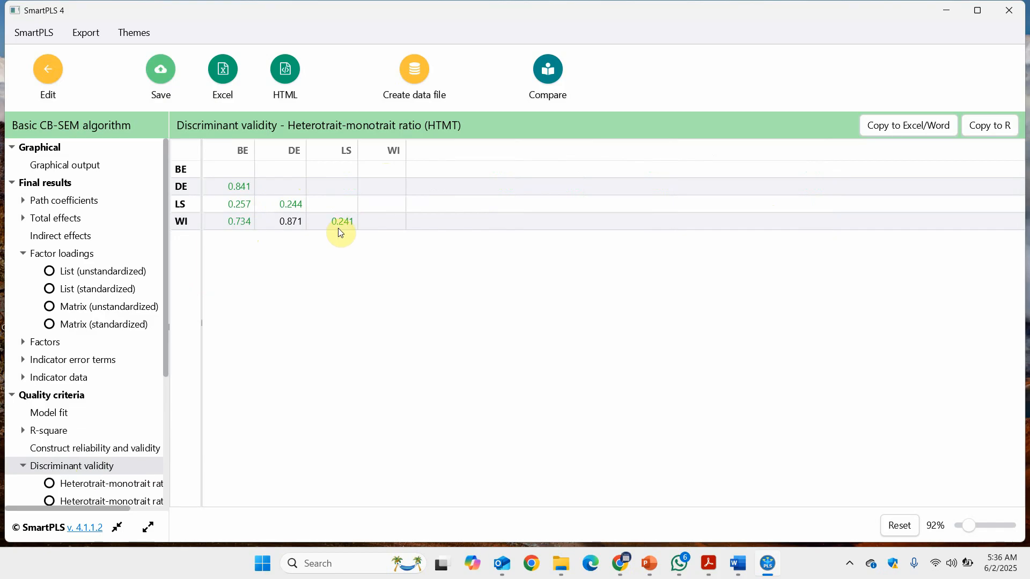
{"action": "left_click", "coordinate": [47, 77]}
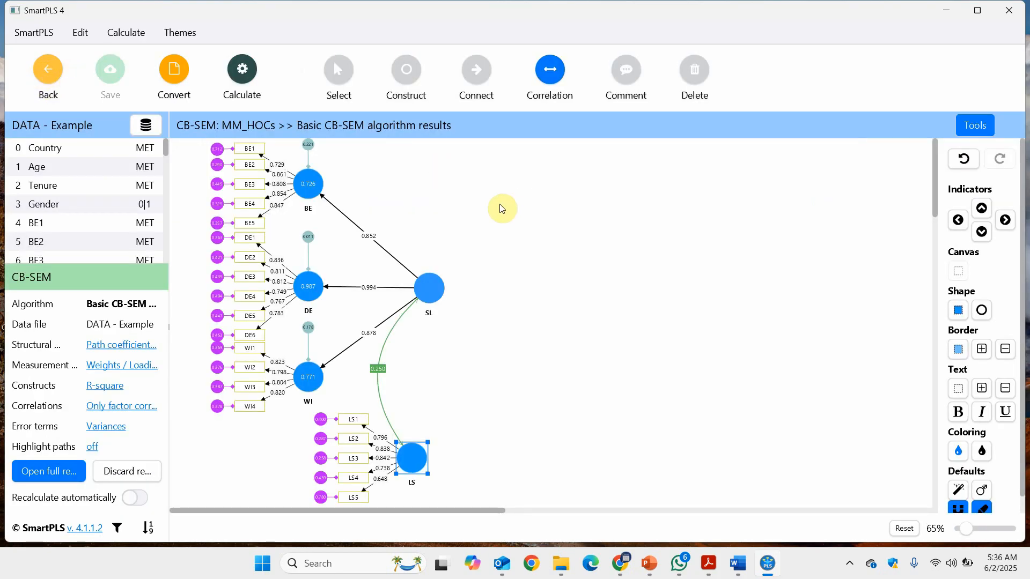
{"action": "left_click", "coordinate": [54, 75]}
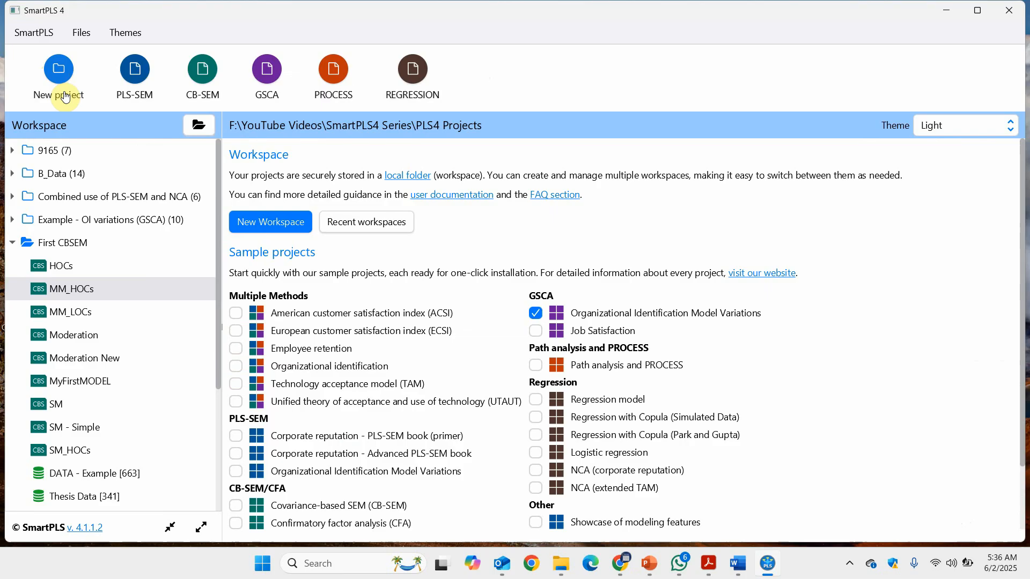
Step: Open the MM_LOCs model and run the Basic CB-SEM algorithm on it with the default settings
{"action": "double_click", "coordinate": [70, 312]}
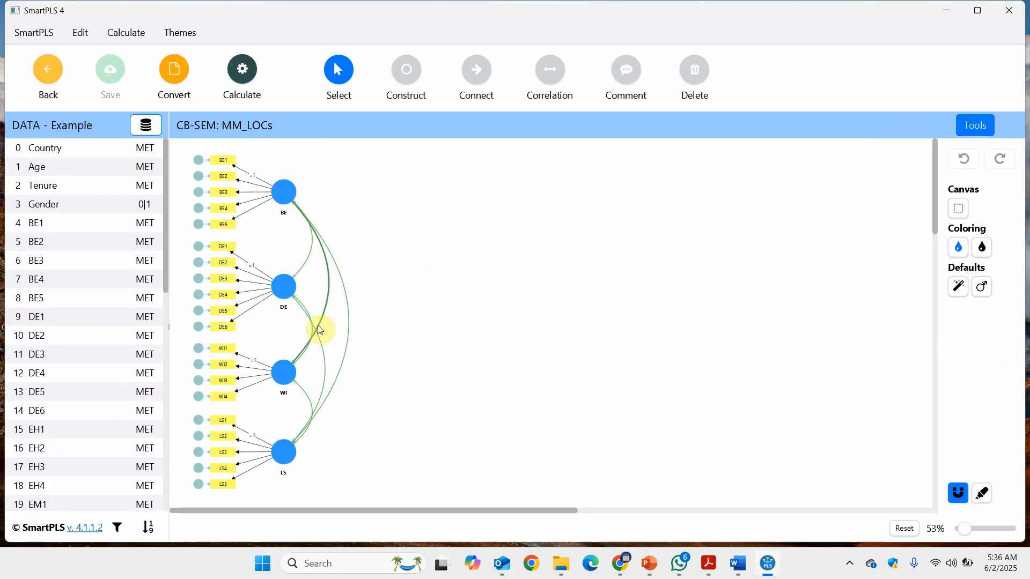
{"action": "left_click", "coordinate": [240, 71]}
{"action": "left_click", "coordinate": [304, 103]}
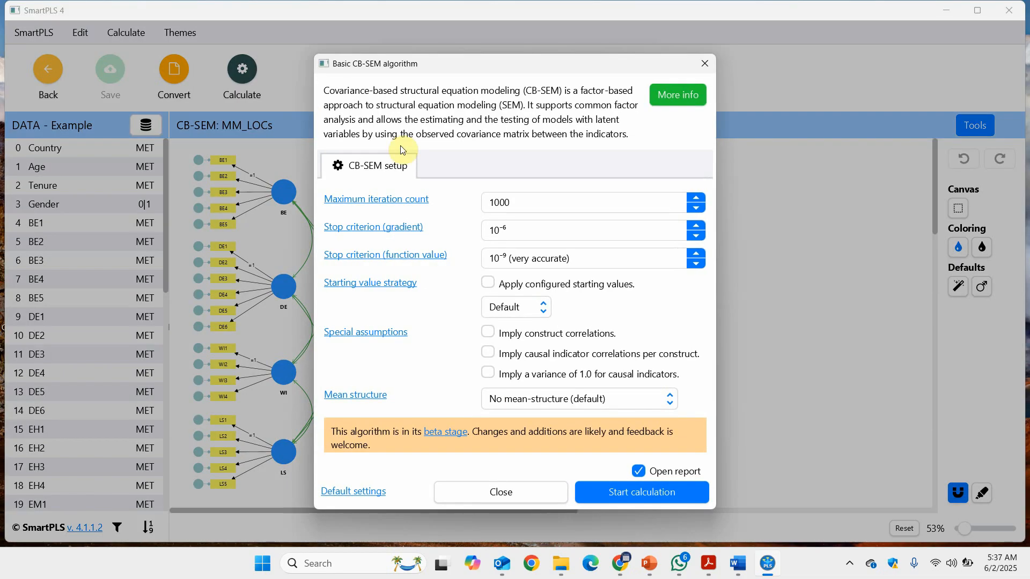
{"action": "left_click", "coordinate": [636, 493]}
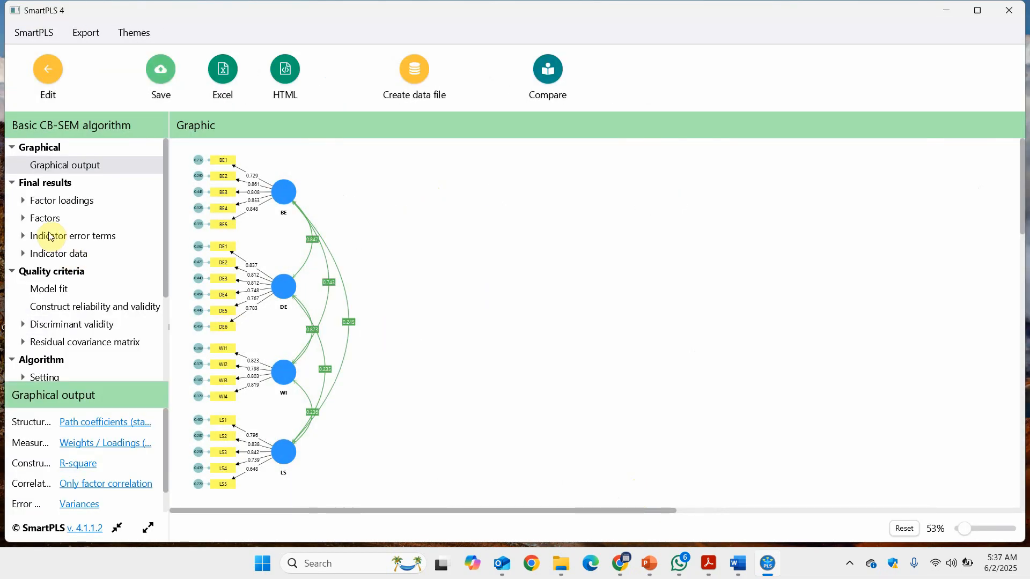
Step: Examine the Bartlett factor scores of all cases in the MM_LOCs results and leave the report
{"action": "left_click", "coordinate": [26, 220]}
{"action": "left_click", "coordinate": [47, 236]}
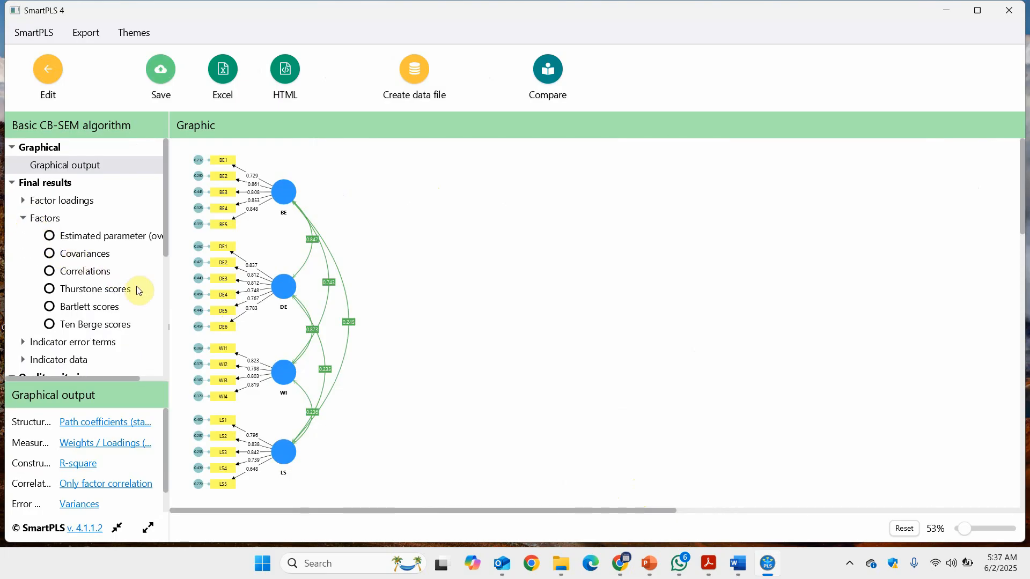
{"action": "left_click", "coordinate": [82, 307]}
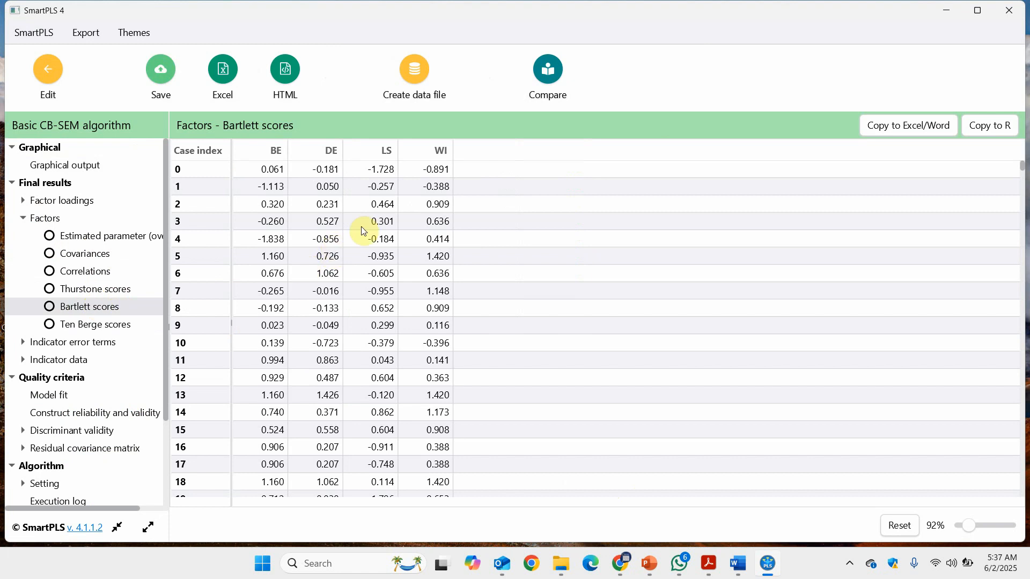
{"action": "scroll", "coordinate": [364, 231], "scroll_direction": "down", "scroll_amount": 20}
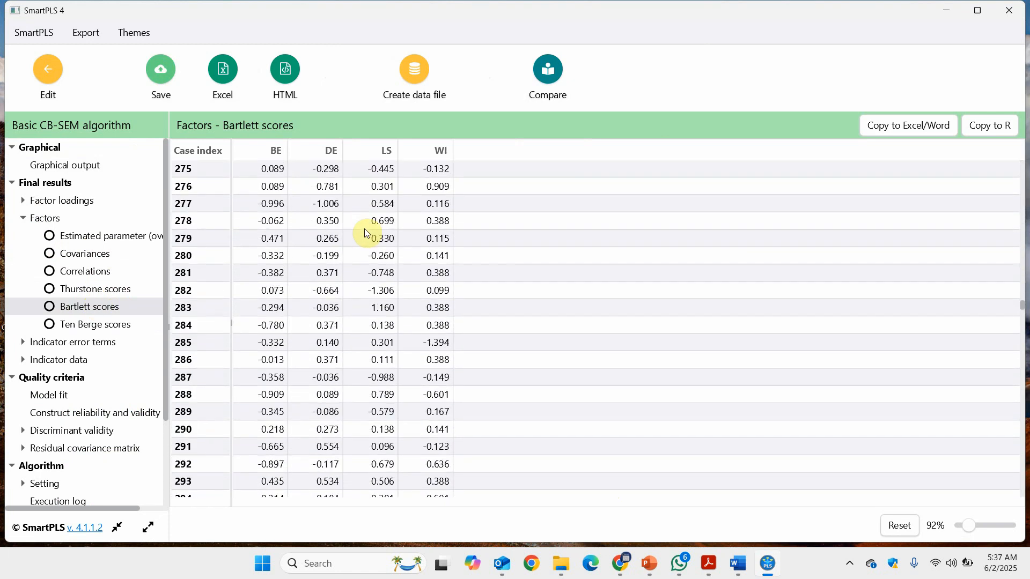
{"action": "scroll", "coordinate": [364, 232], "scroll_direction": "down", "scroll_amount": 20}
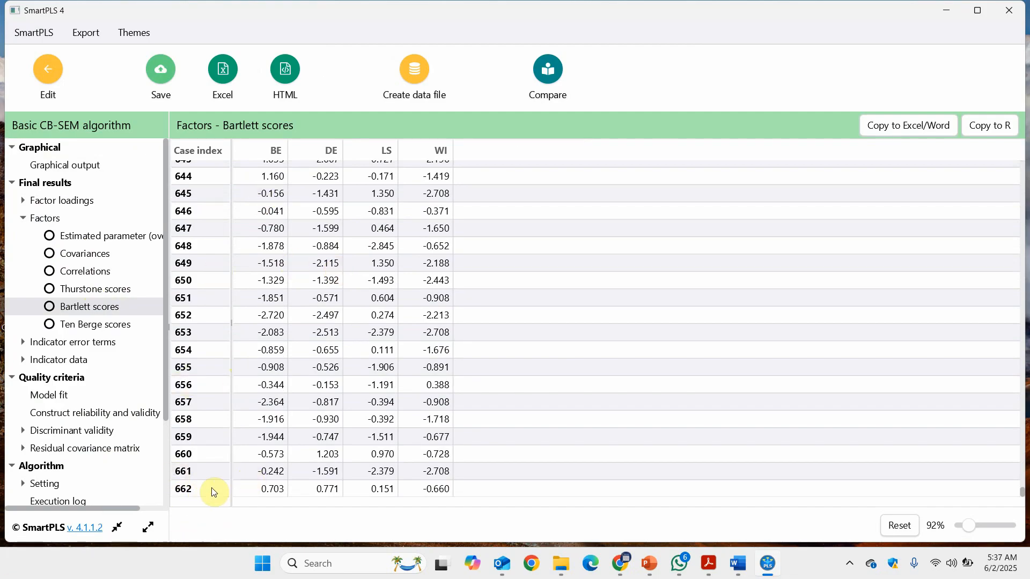
{"action": "left_click", "coordinate": [50, 69]}
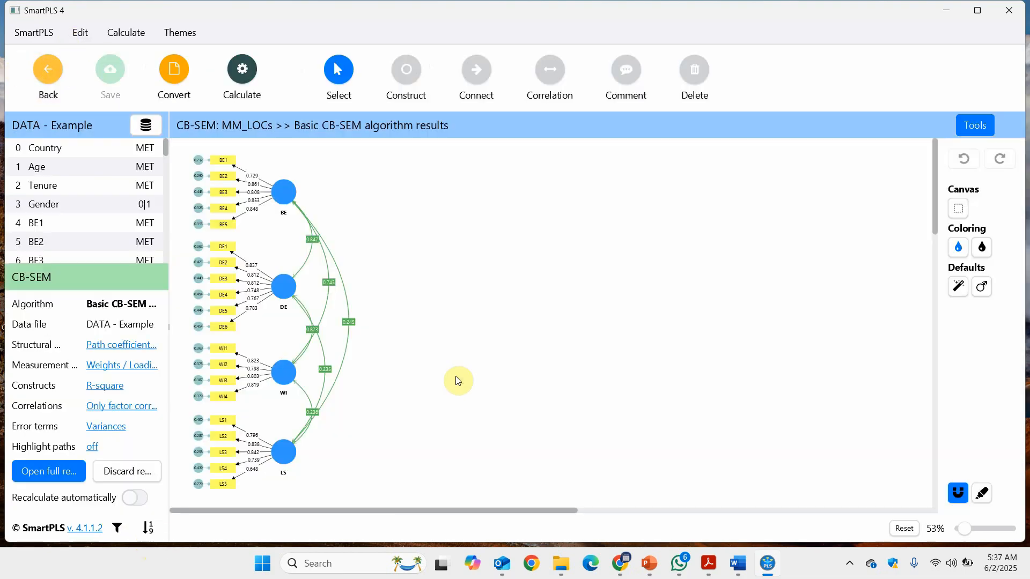
Step: Create a data file with manifest variable and Bartlett scores named "DATA - Example derived from CB-SEM results for HOC", overriding the existing file
{"action": "left_click", "coordinate": [49, 472]}
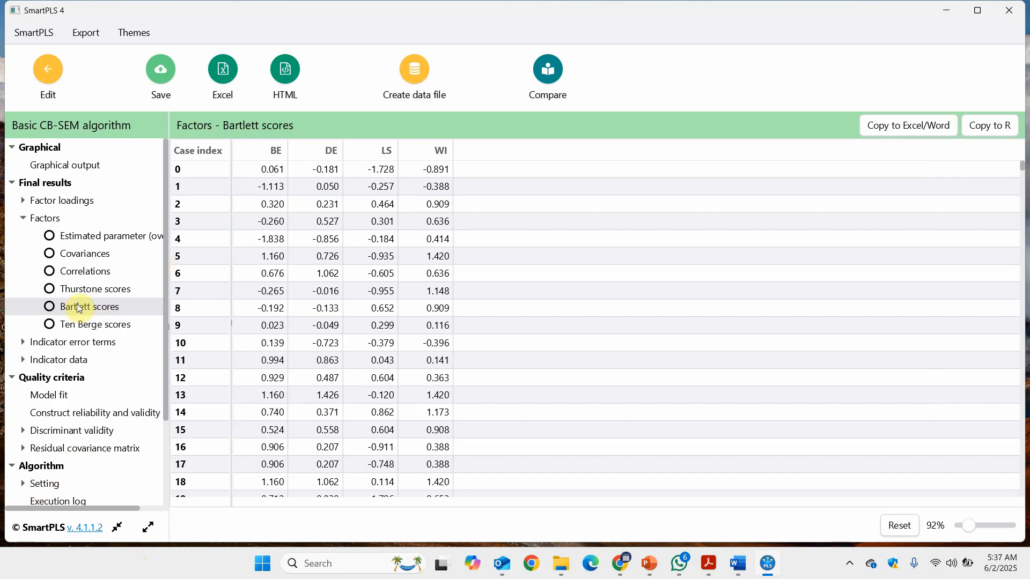
{"action": "left_click", "coordinate": [419, 70]}
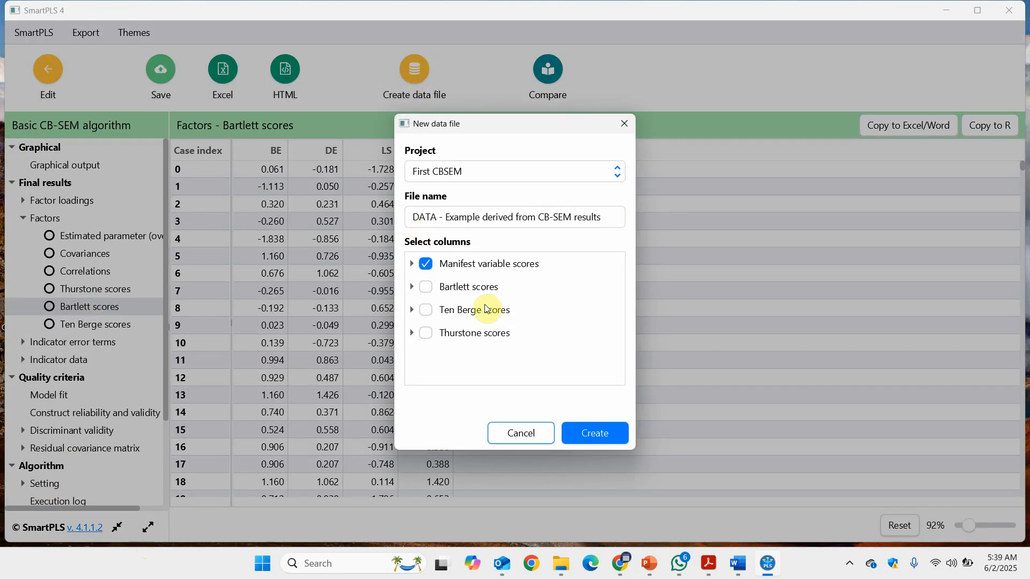
{"action": "left_click", "coordinate": [427, 289]}
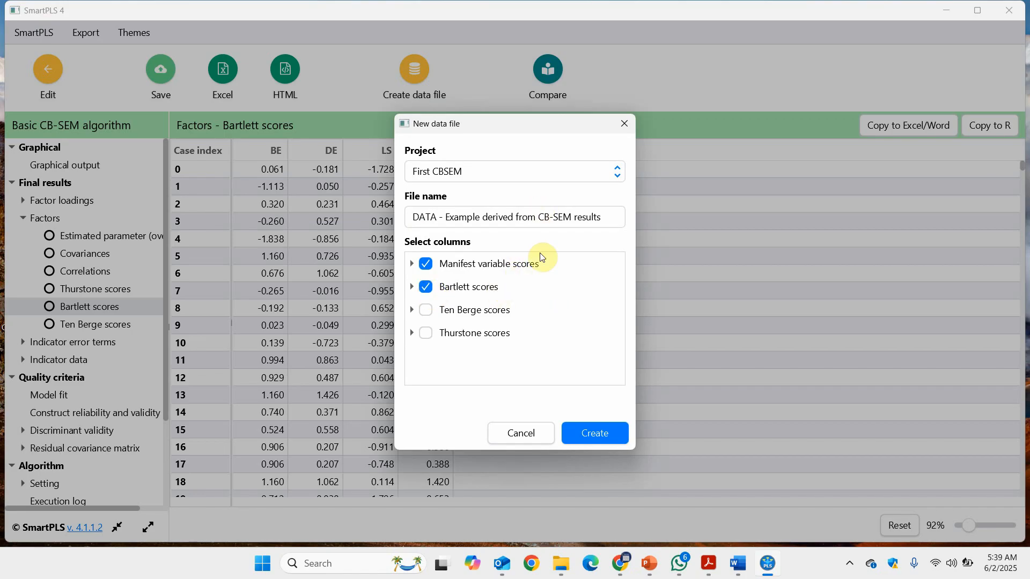
{"action": "left_click", "coordinate": [612, 215]}
{"action": "type", "text": "HCC"}
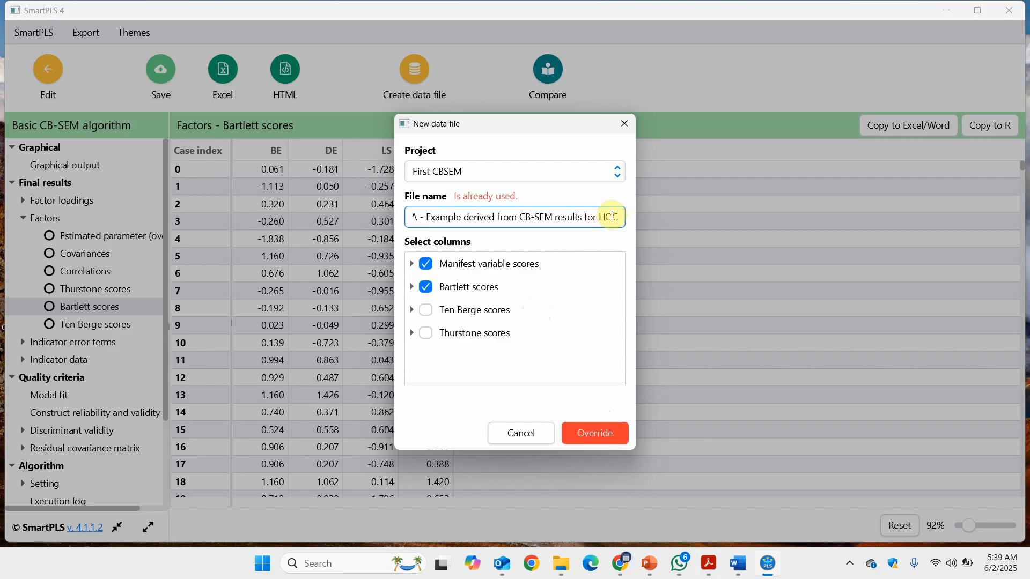
{"action": "left_click", "coordinate": [595, 433]}
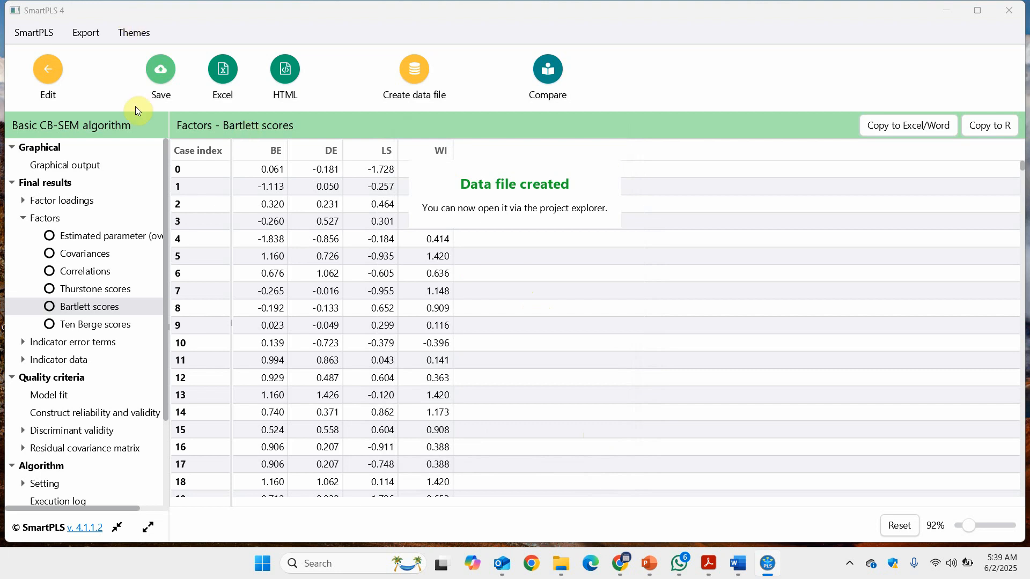
Step: Leave the MM_LOCs results and open the MM_HOCs model from the First CBSEM project
{"action": "left_click", "coordinate": [48, 75]}
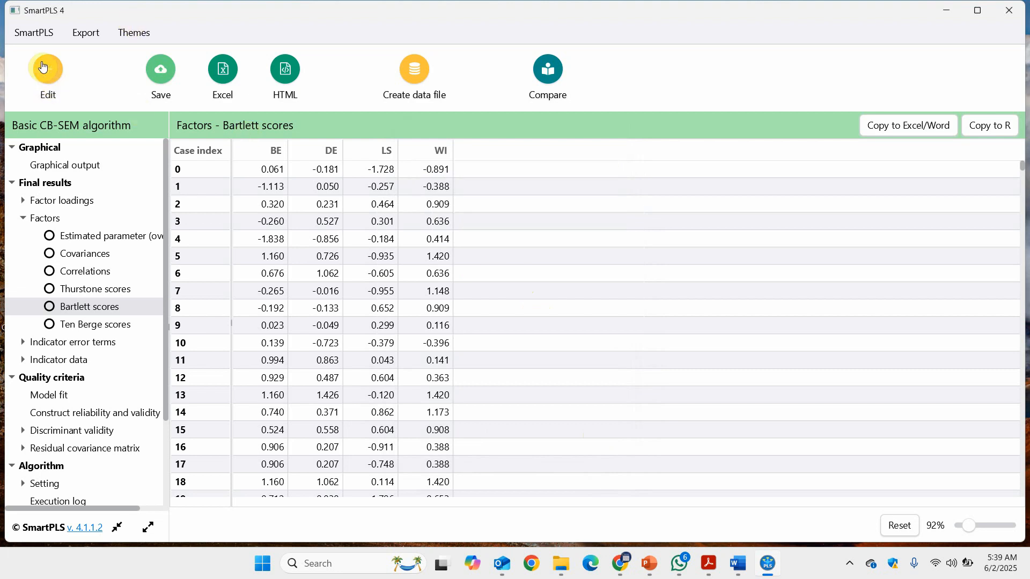
{"action": "left_click", "coordinate": [43, 68]}
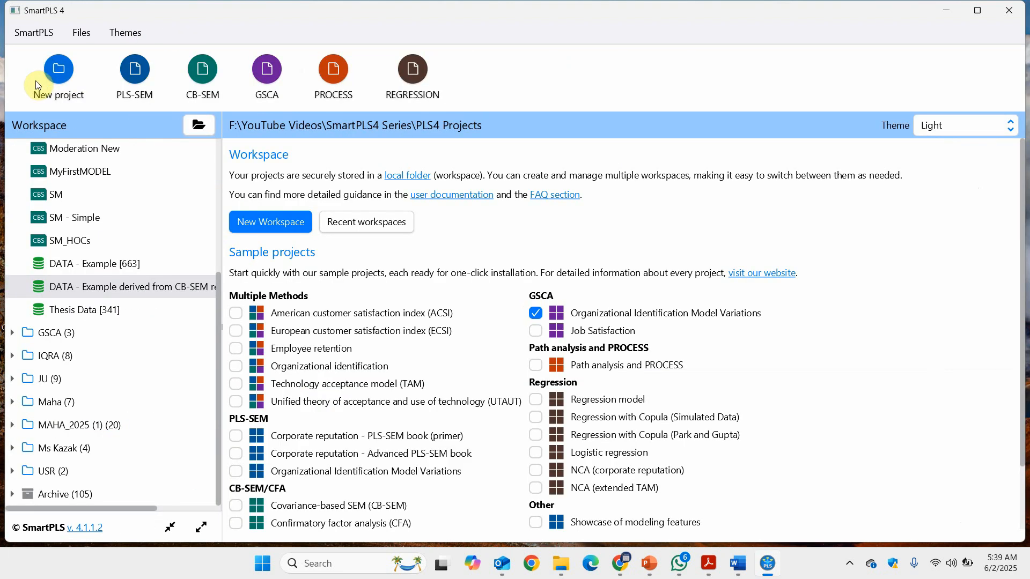
{"action": "scroll", "coordinate": [59, 247], "scroll_direction": "up", "scroll_amount": 3}
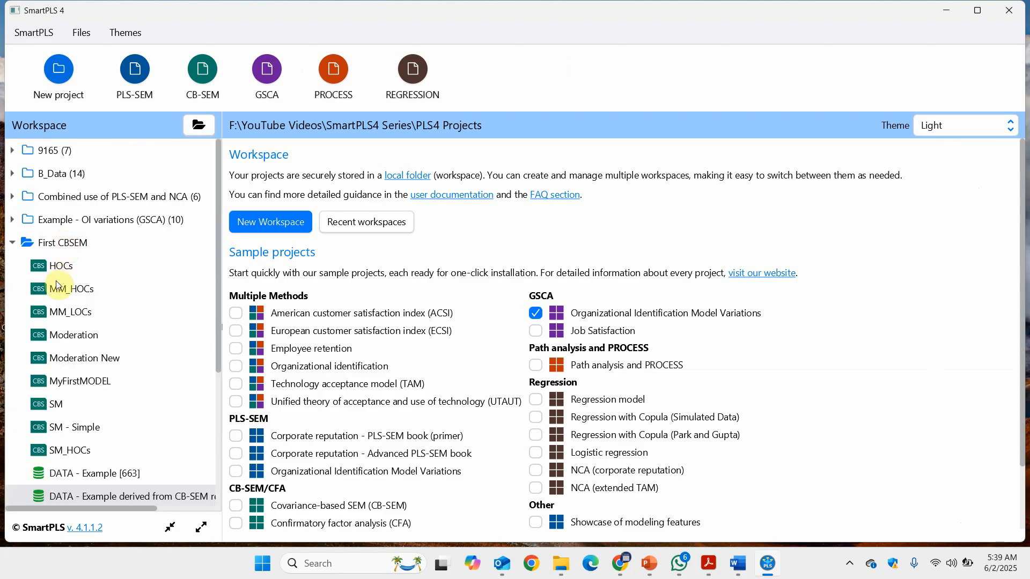
{"action": "double_click", "coordinate": [56, 289]}
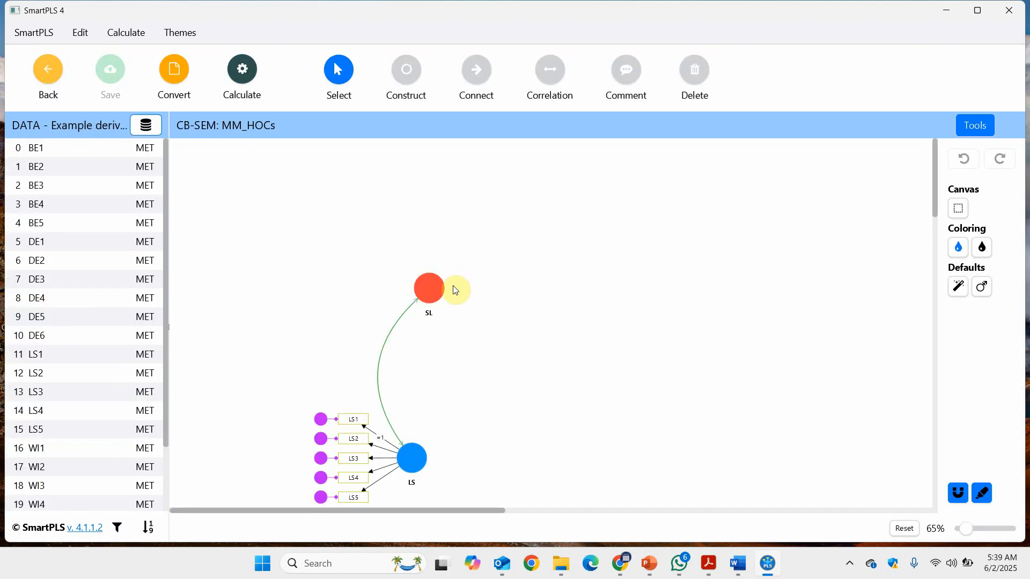
Step: Assign bartlett_BE, bartlett_DE and bartlett_WI as indicators of the SL construct and save the model
{"action": "left_click", "coordinate": [414, 285]}
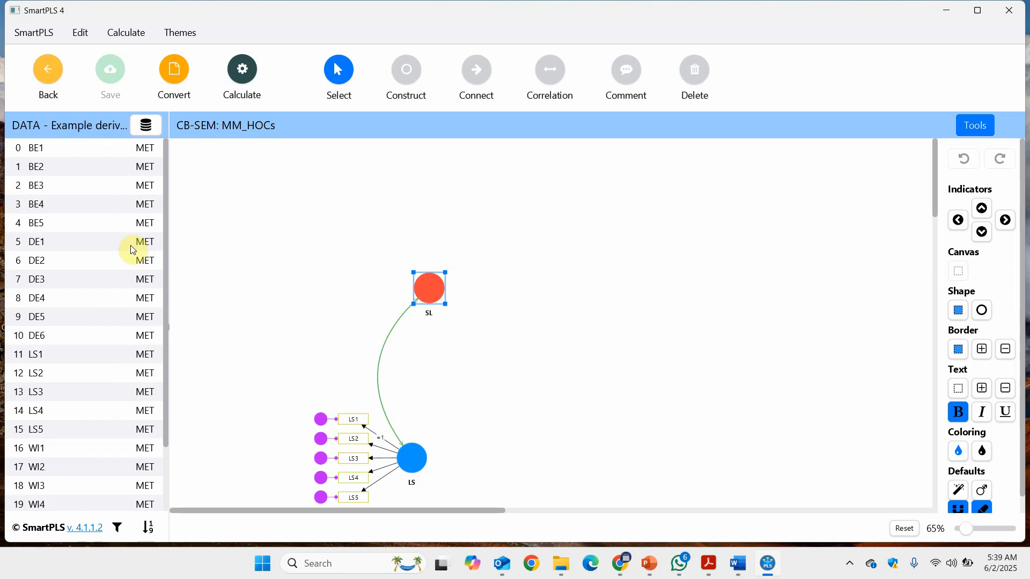
{"action": "scroll", "coordinate": [121, 344], "scroll_direction": "down", "scroll_amount": 3}
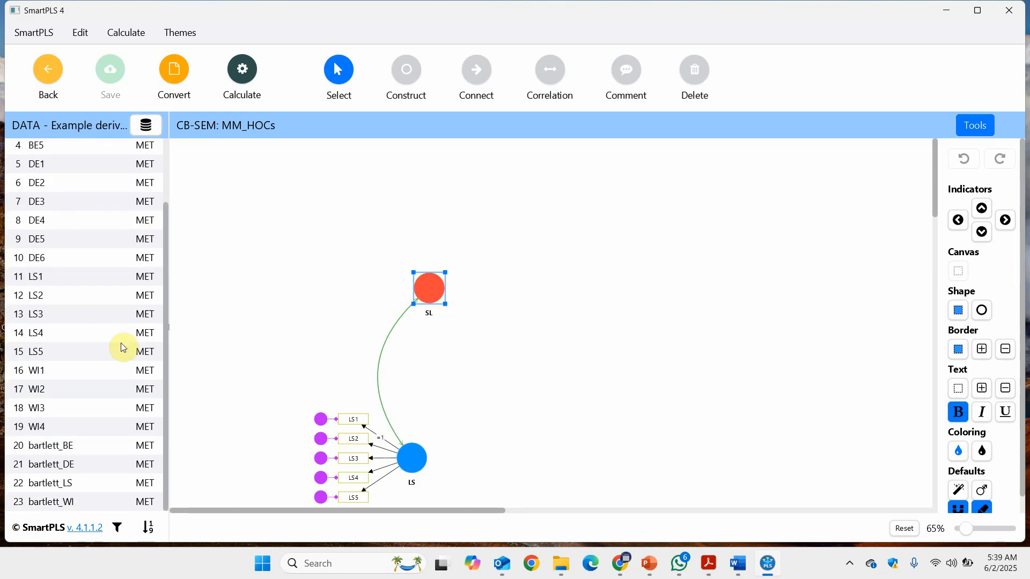
{"action": "left_click", "coordinate": [74, 448]}
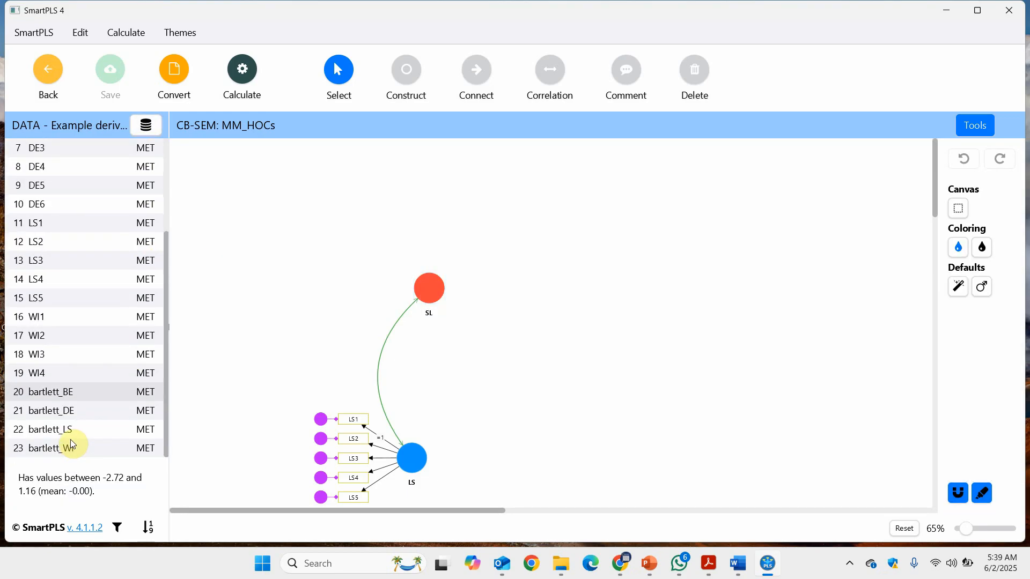
{"action": "left_click", "coordinate": [76, 409], "text": "ctrl"}
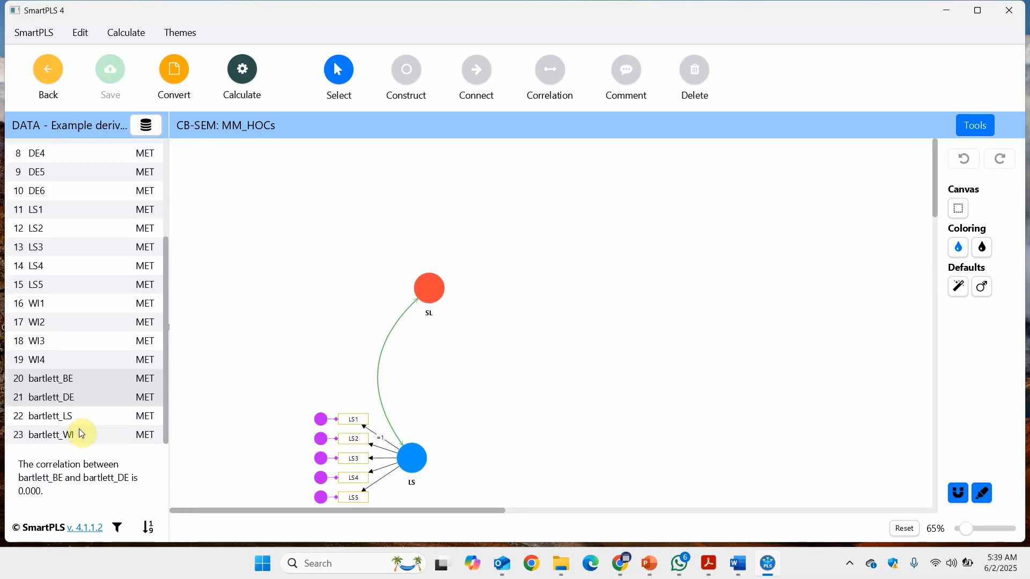
{"action": "left_click", "coordinate": [79, 432], "text": "ctrl"}
{"action": "left_click_drag", "start_coordinate": [90, 395], "coordinate": [436, 286]}
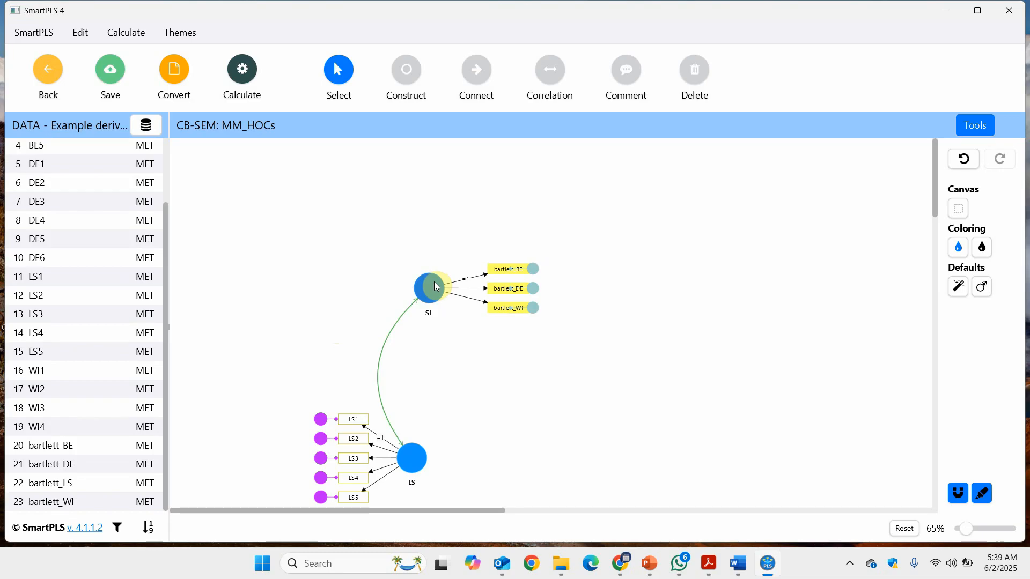
{"action": "left_click", "coordinate": [109, 73]}
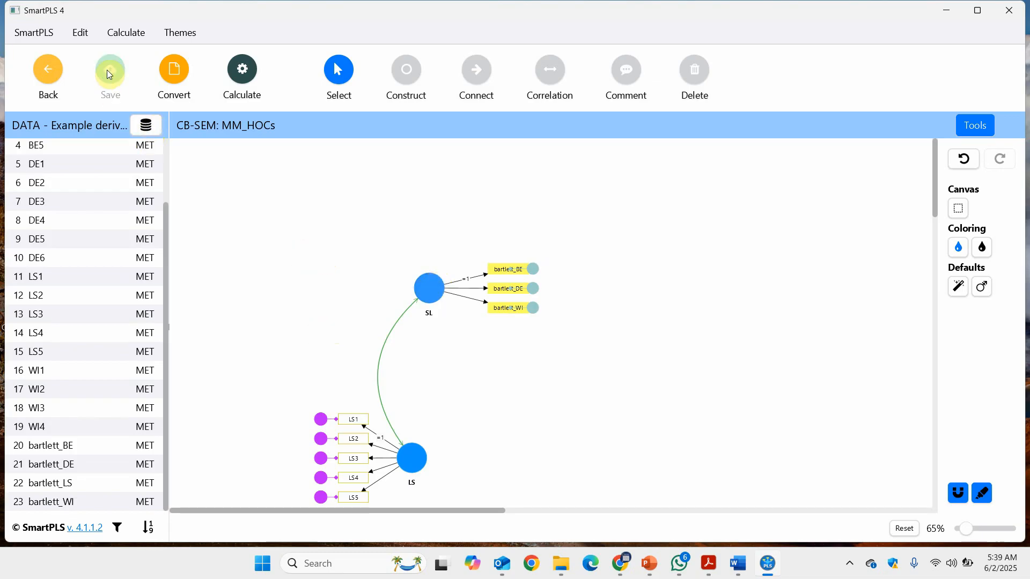
Step: Run the Basic CB-SEM algorithm on the MM_HOCs model with SL measured by Bartlett scores, using the default settings
{"action": "left_click", "coordinate": [235, 73]}
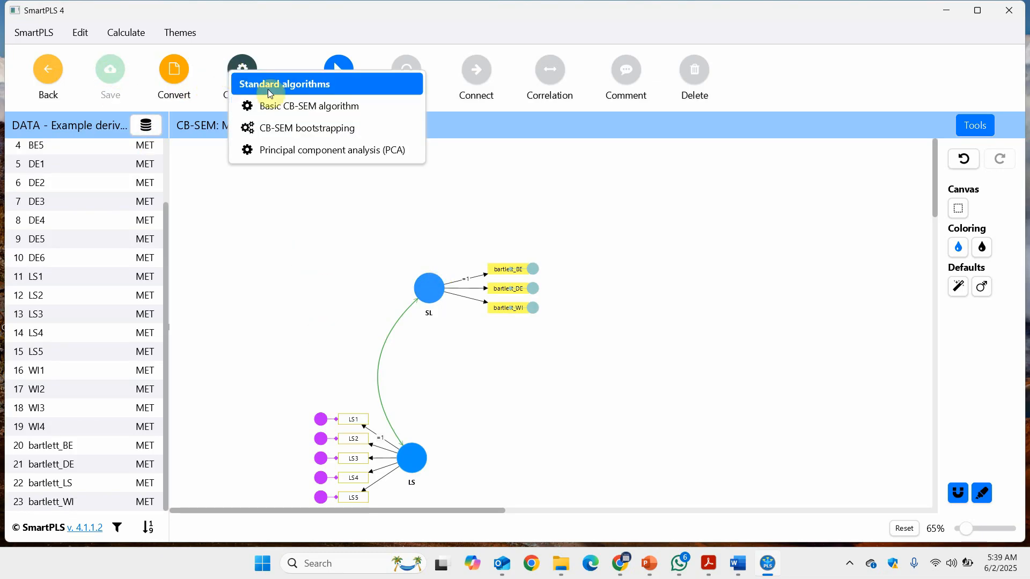
{"action": "left_click", "coordinate": [300, 106]}
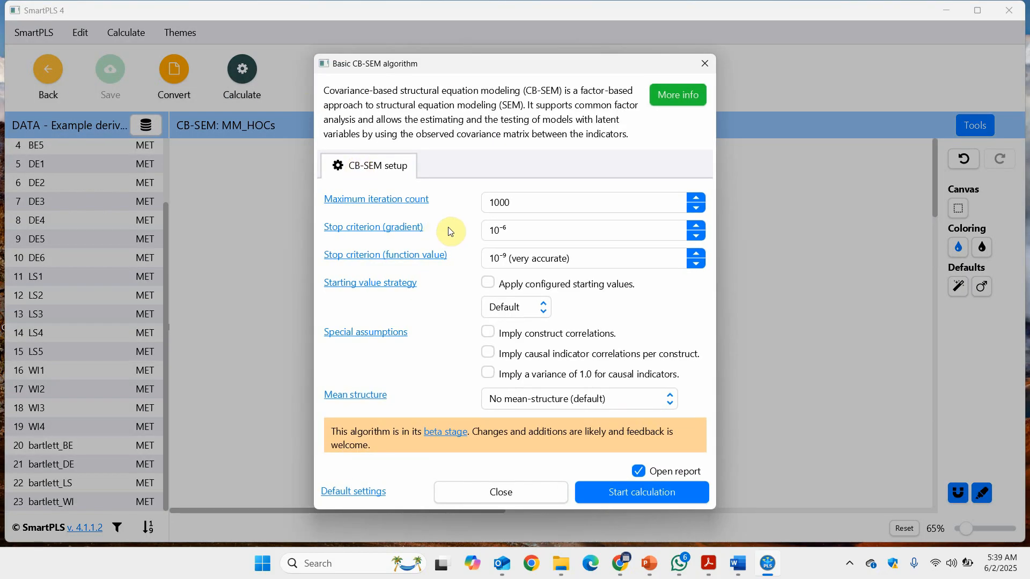
{"action": "left_click", "coordinate": [597, 495]}
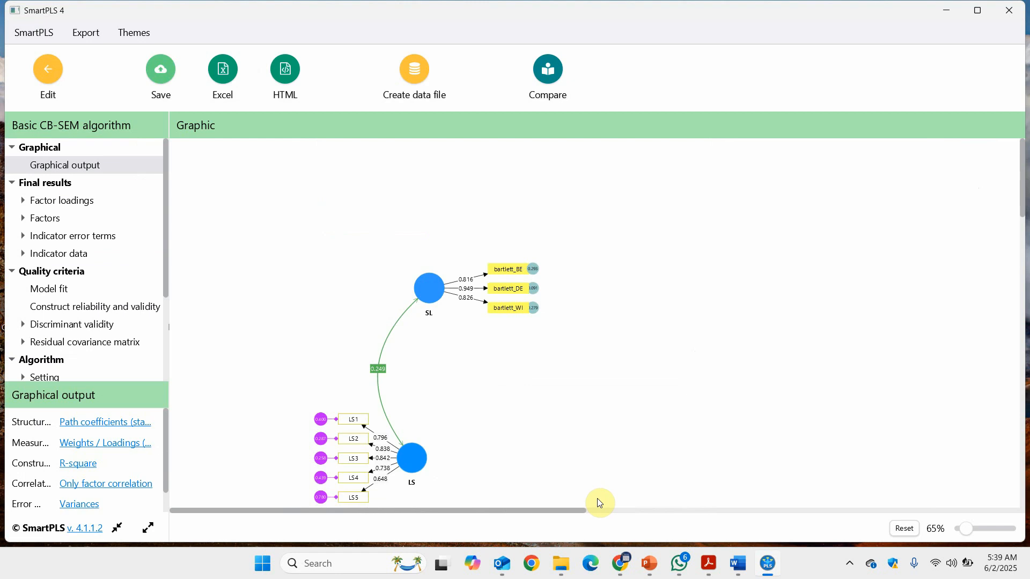
Step: Review the factor parameter estimates and the unstandardized and standardized factor loadings for SL and LS
{"action": "left_click", "coordinate": [48, 217]}
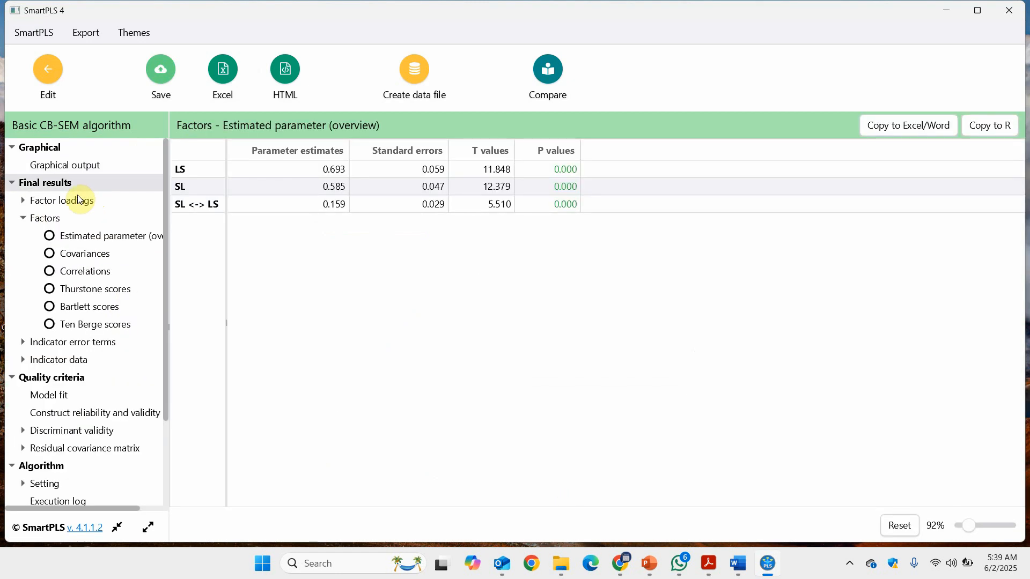
{"action": "left_click", "coordinate": [78, 200]}
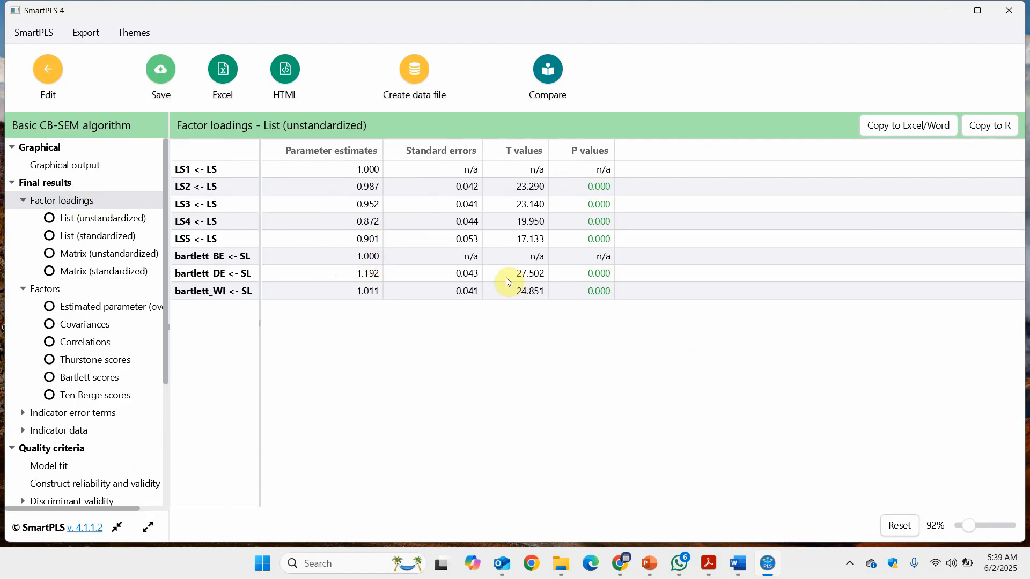
{"action": "left_click", "coordinate": [85, 241]}
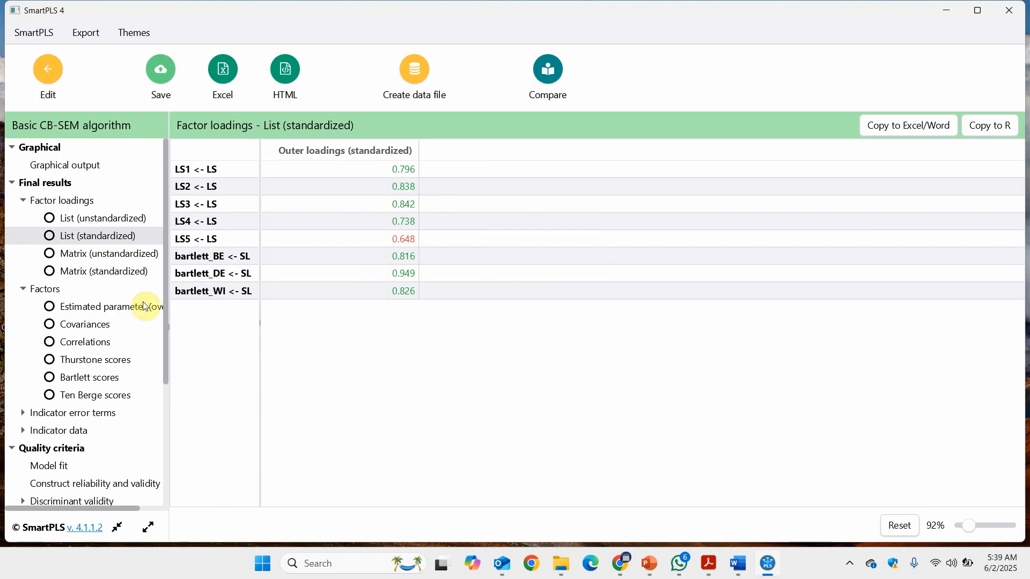
Step: Check construct reliability and validity and the HTMT ratio for SL and LS, and return to the model
{"action": "left_click", "coordinate": [104, 483]}
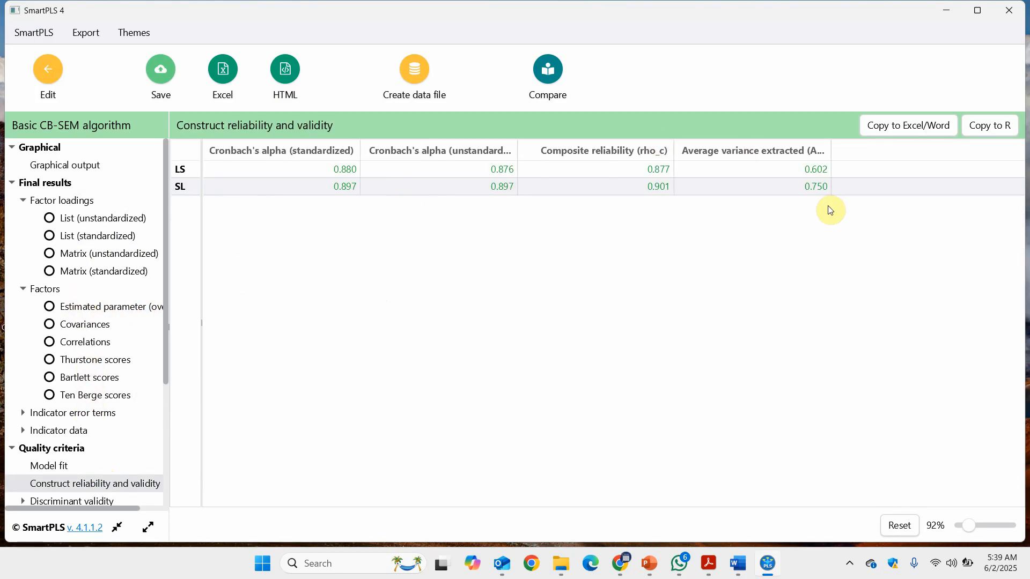
{"action": "scroll", "coordinate": [41, 456], "scroll_direction": "down", "scroll_amount": 3}
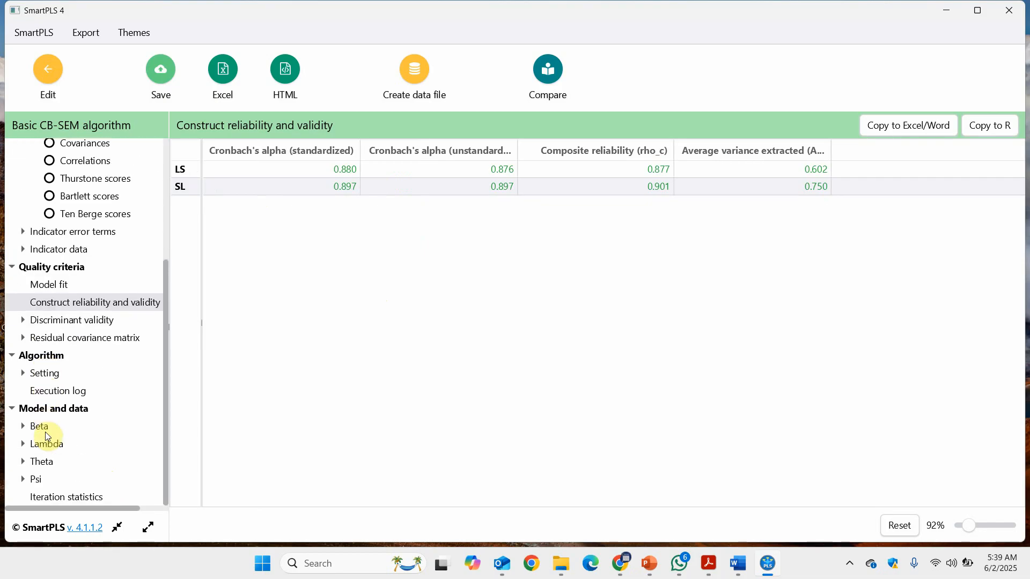
{"action": "left_click", "coordinate": [65, 321]}
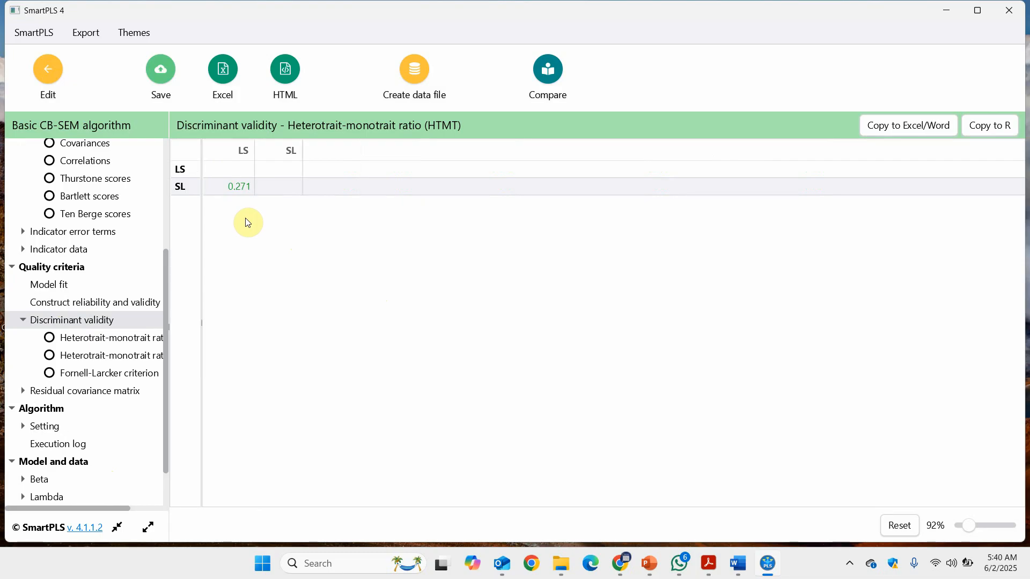
{"action": "left_click", "coordinate": [48, 81]}
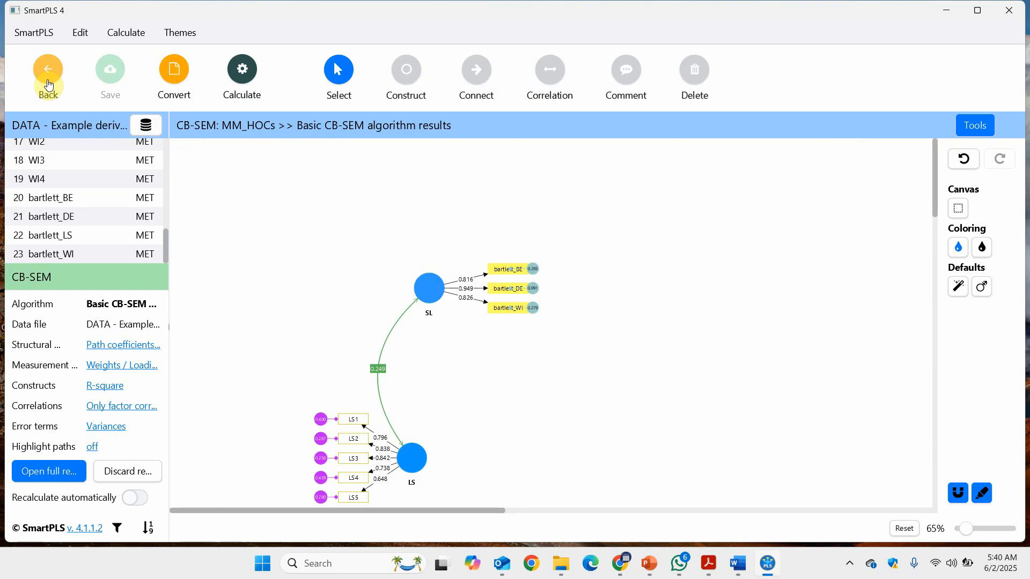